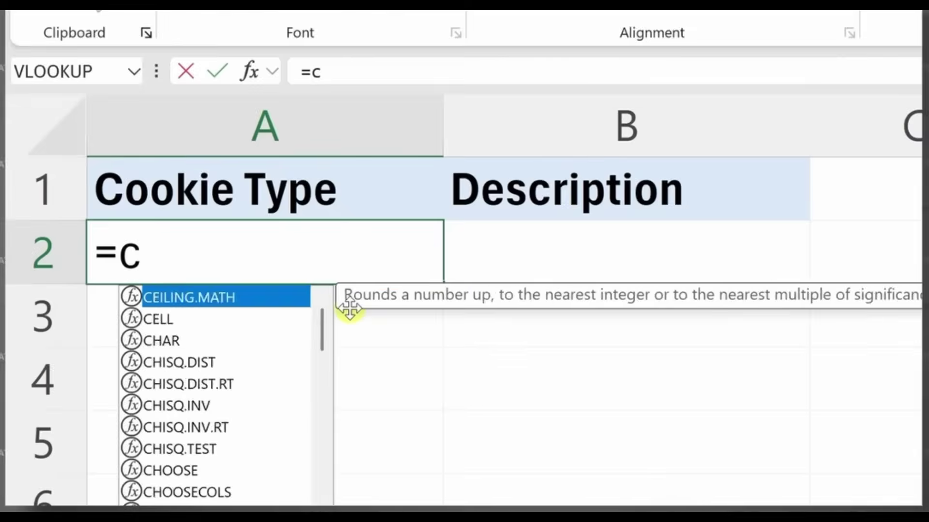
# - Write a COPILOT formula in B2 with the prompt "Give me a description of each" and the cookie types in column A as context
pyautogui.write('opilot("Give me a description of each",A2:A3')
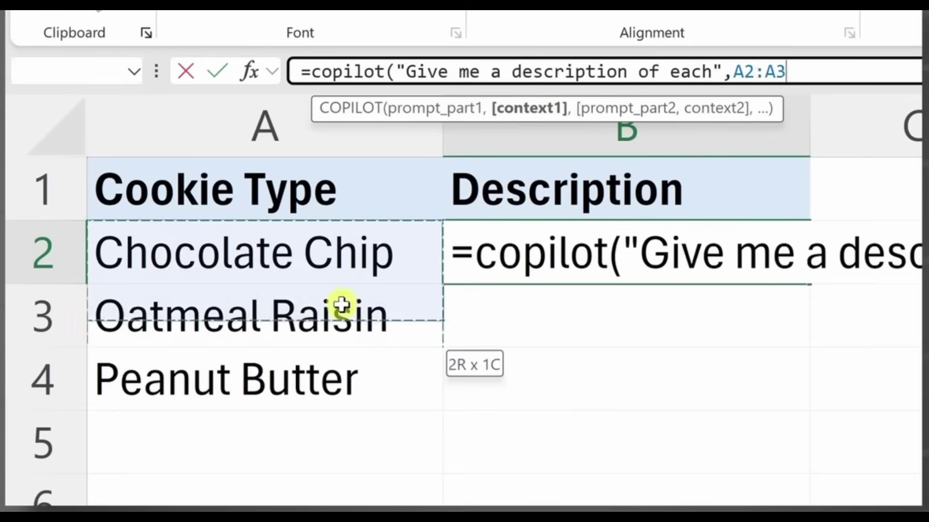
pyautogui.moveTo(342, 307); pyautogui.dragTo(342, 365)
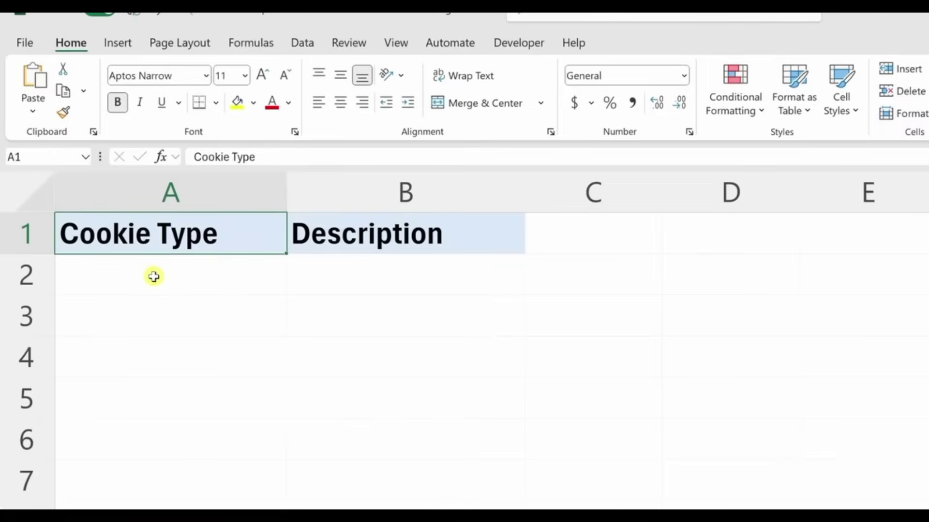
# - Enter the formula =copilot("give me 3 cookie types") in cell A2
pyautogui.click(153, 276)
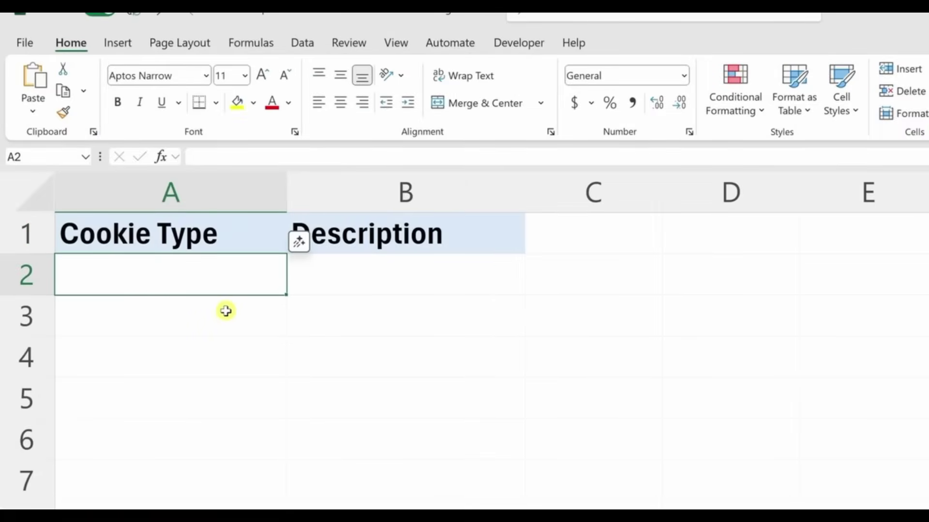
pyautogui.write('=')
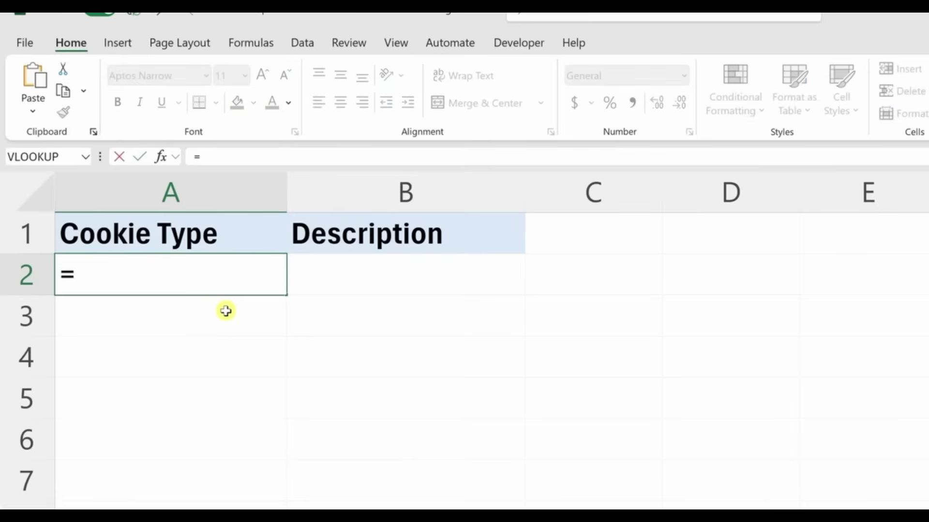
pyautogui.write('copilot')
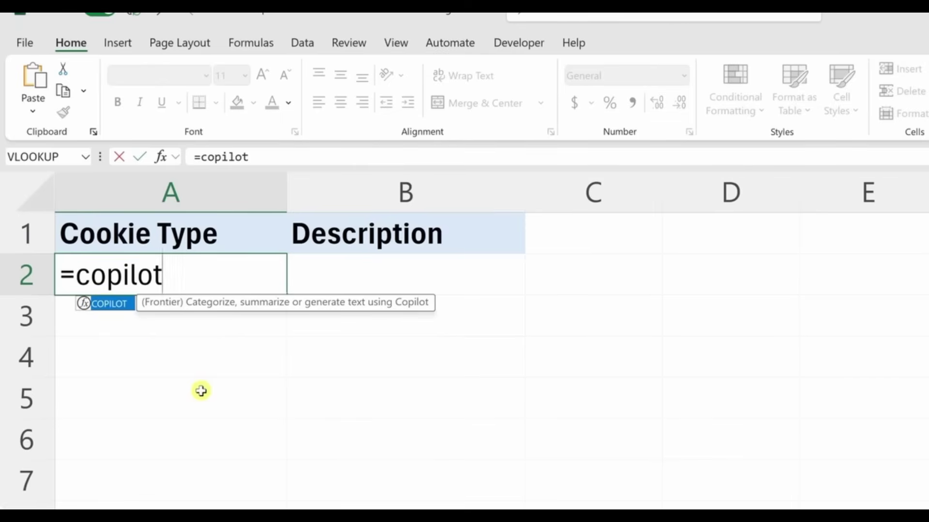
pyautogui.write('(')
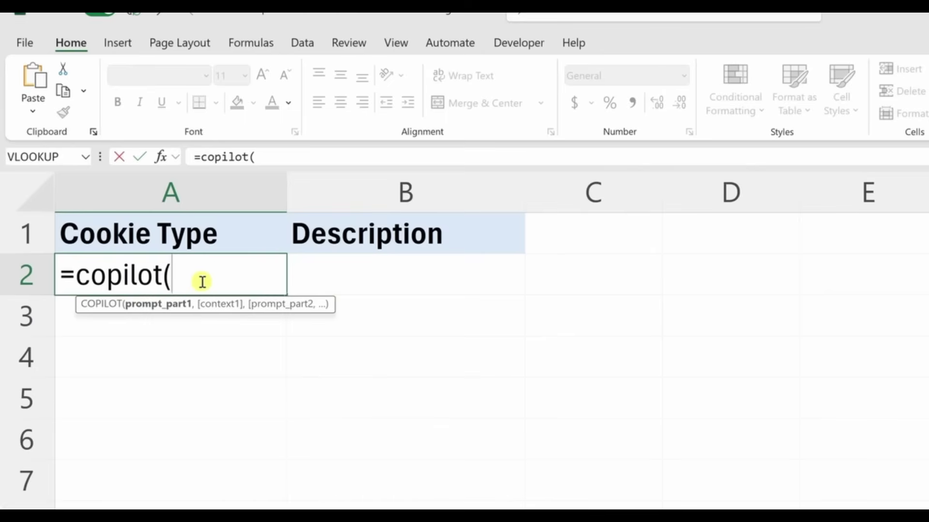
pyautogui.write('"give me 3 cookie types')
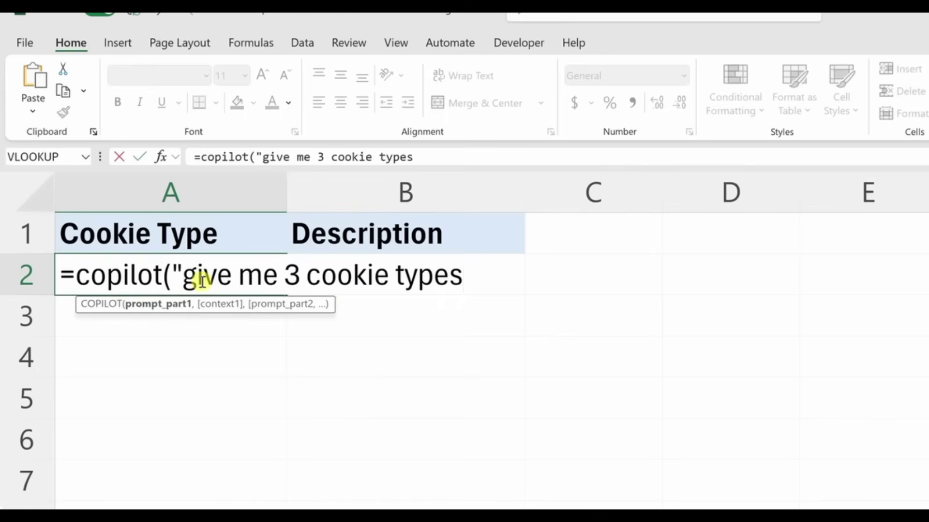
pyautogui.write('")')
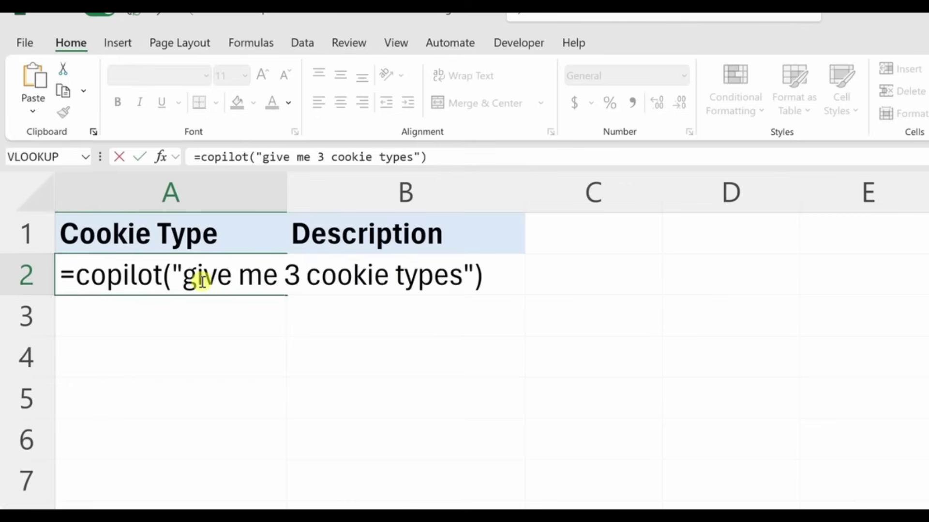
pyautogui.press('Return')
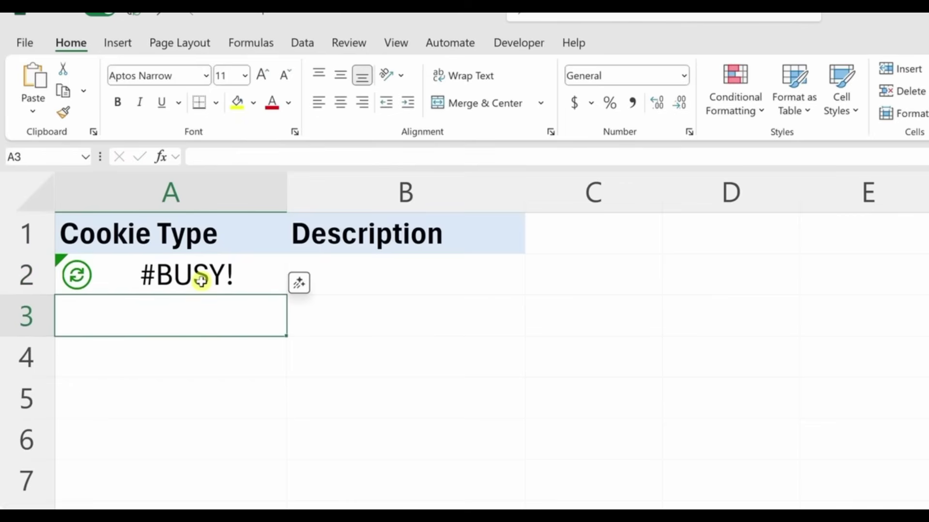
# - Look over the generated cookie types in A2:A4, the formula behind them and the empty Description cells
pyautogui.moveTo(202, 281); pyautogui.dragTo(209, 366)
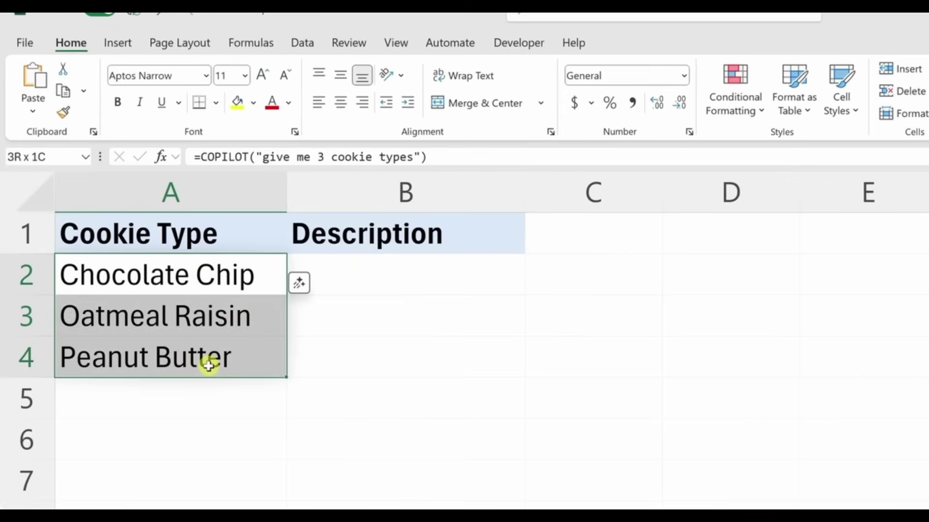
pyautogui.moveTo(218, 272); pyautogui.dragTo(214, 355)
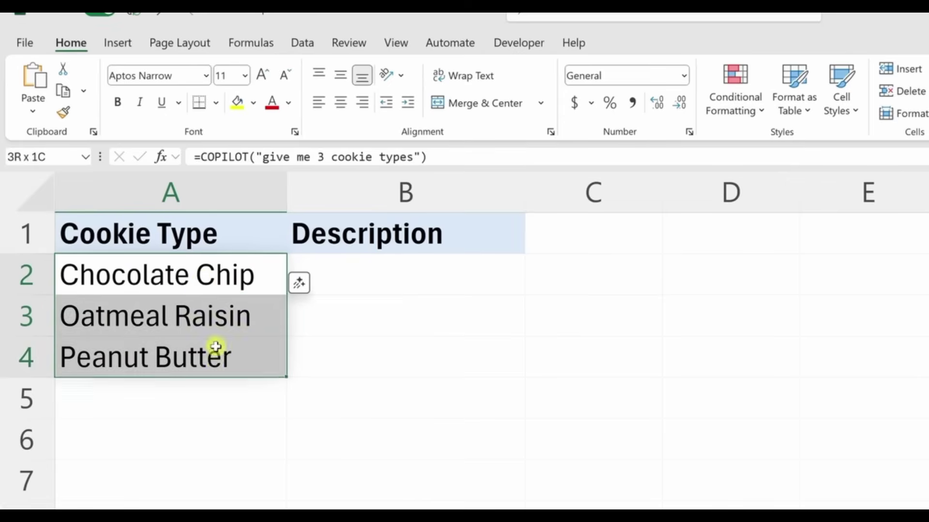
pyautogui.click(218, 271)
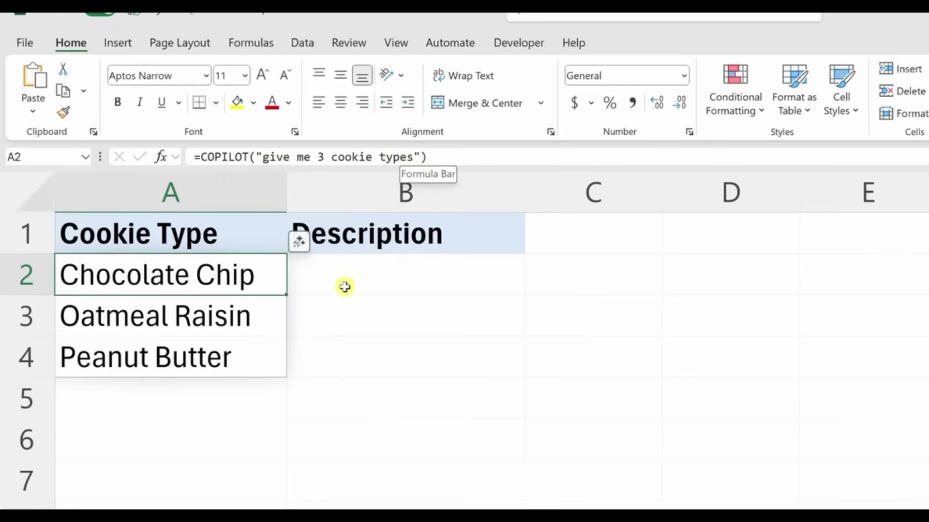
pyautogui.moveTo(377, 276); pyautogui.dragTo(386, 355)
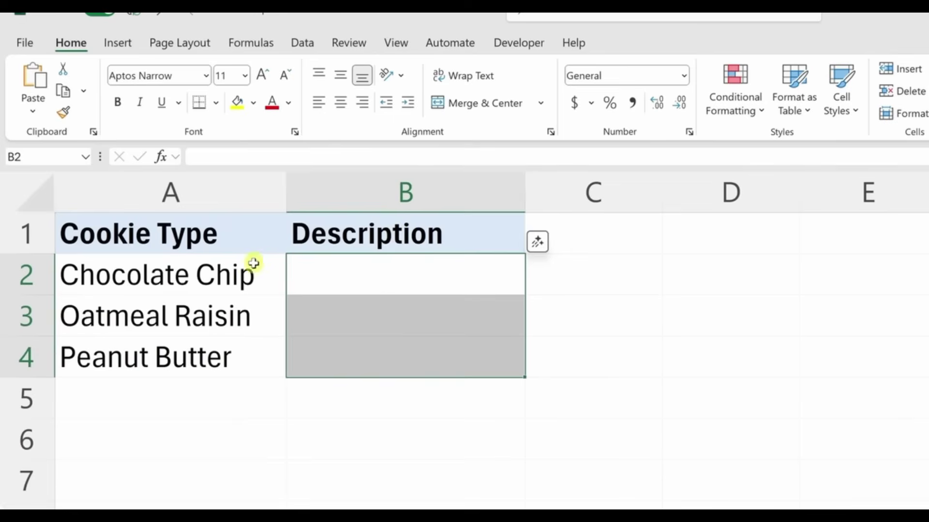
pyautogui.moveTo(253, 264); pyautogui.dragTo(241, 364)
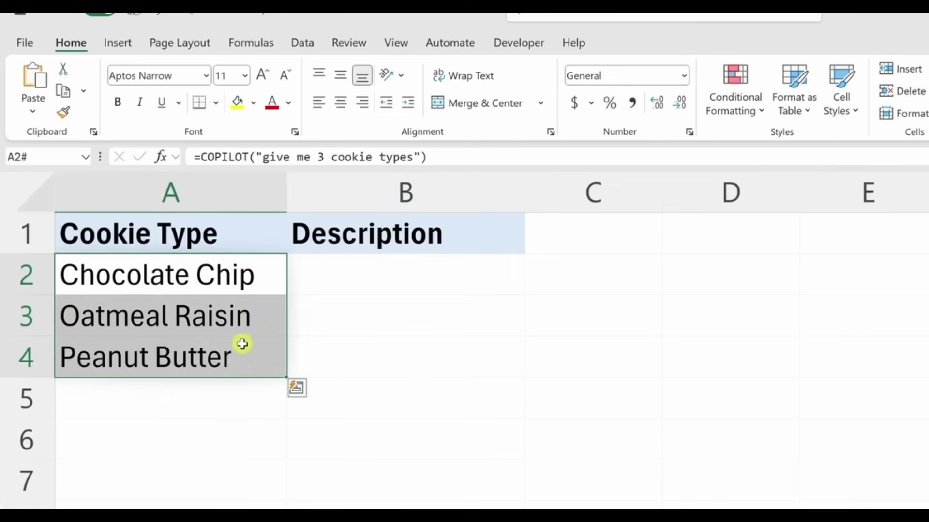
# - Enter a COPILOT formula in B2 with the prompt "Give me a description of each" and the spilled range A2# as context
pyautogui.click(356, 279)
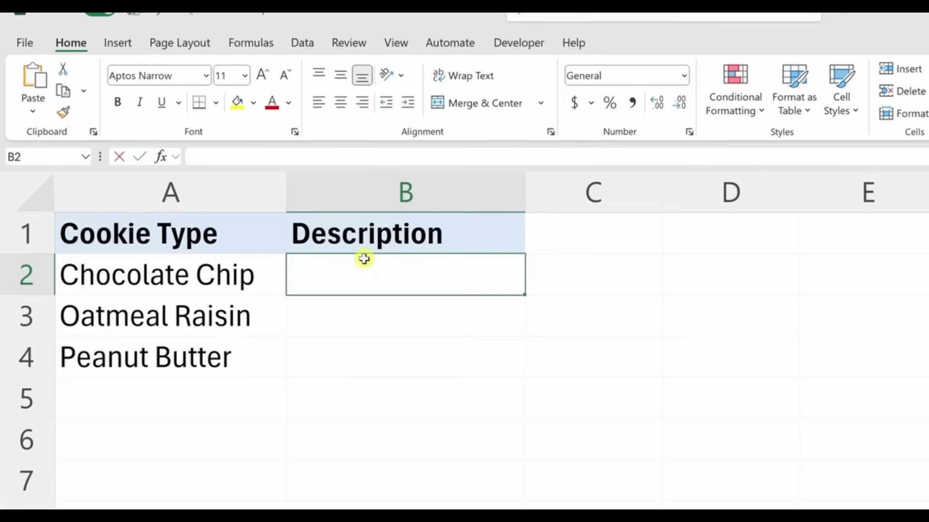
pyautogui.write('=copilot(')
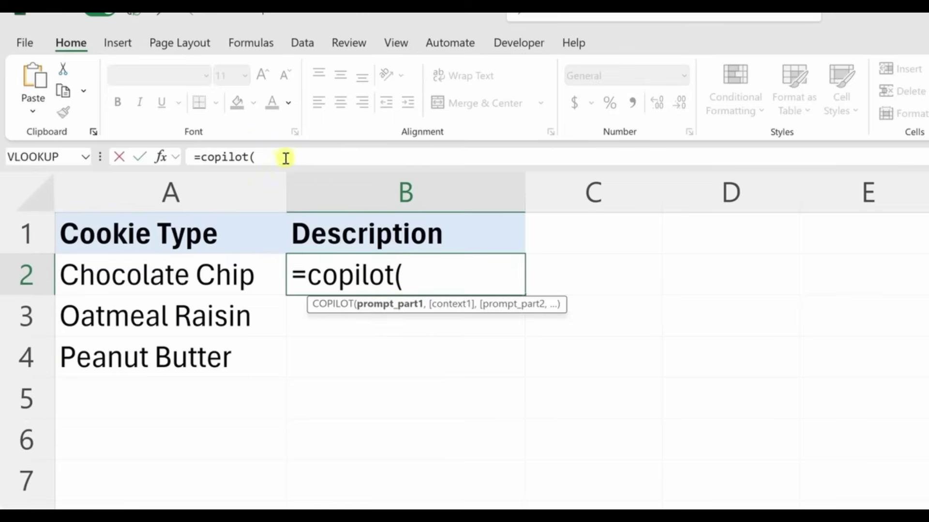
pyautogui.click(288, 155)
pyautogui.write('"Give me a description of each')
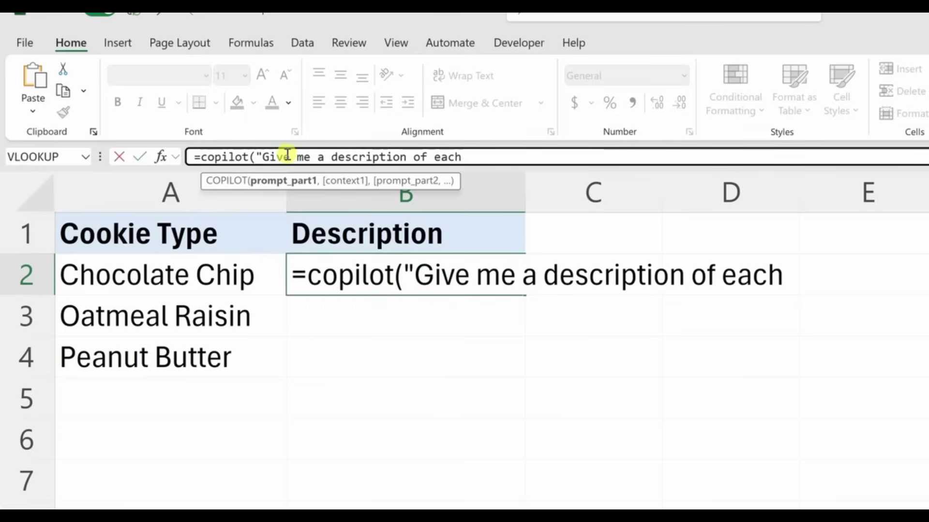
pyautogui.write('"')
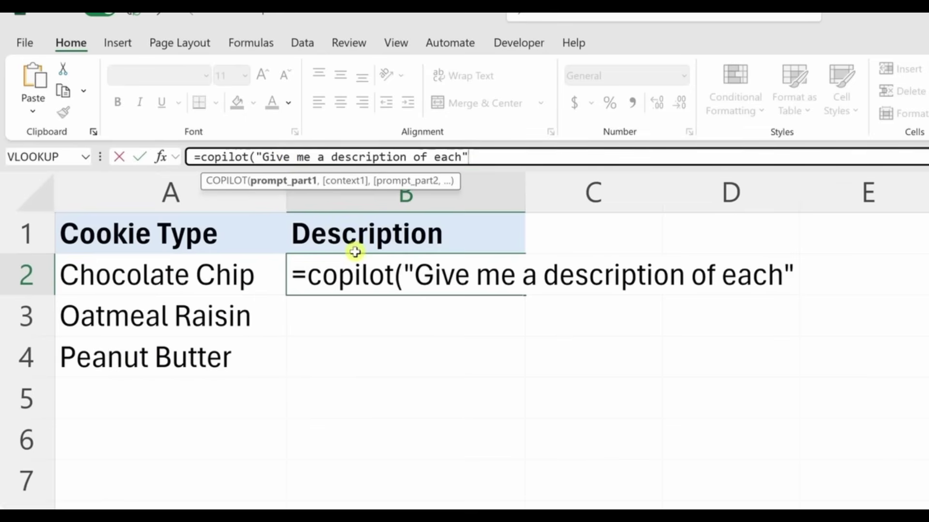
pyautogui.write(',')
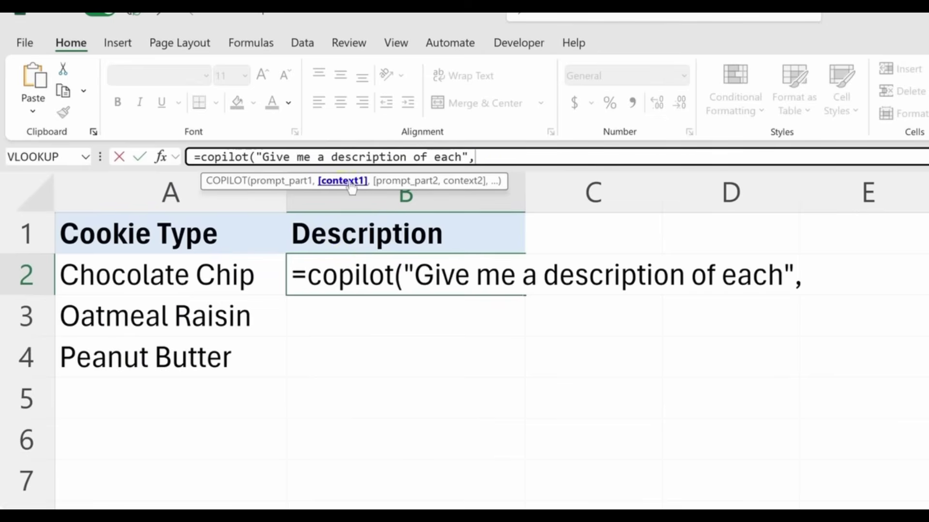
pyautogui.moveTo(218, 274); pyautogui.dragTo(220, 353)
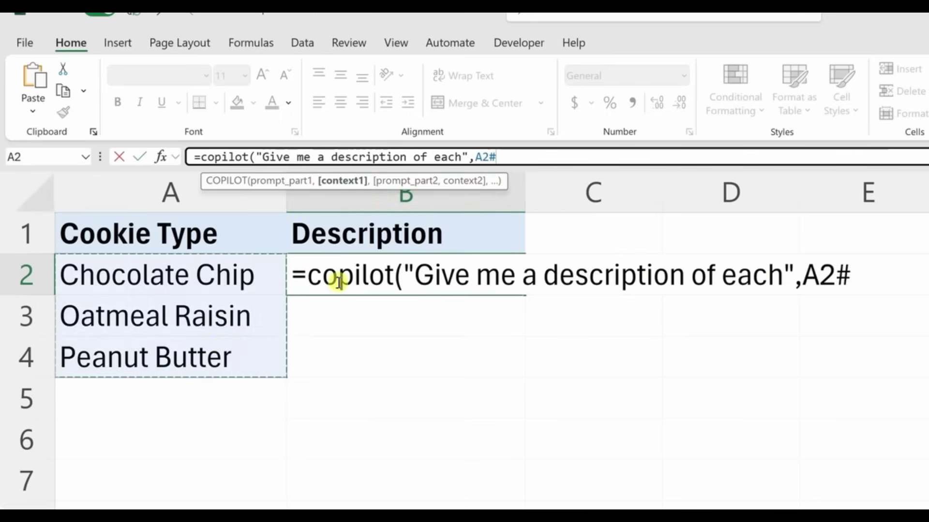
pyautogui.write(')')
pyautogui.press('Return')
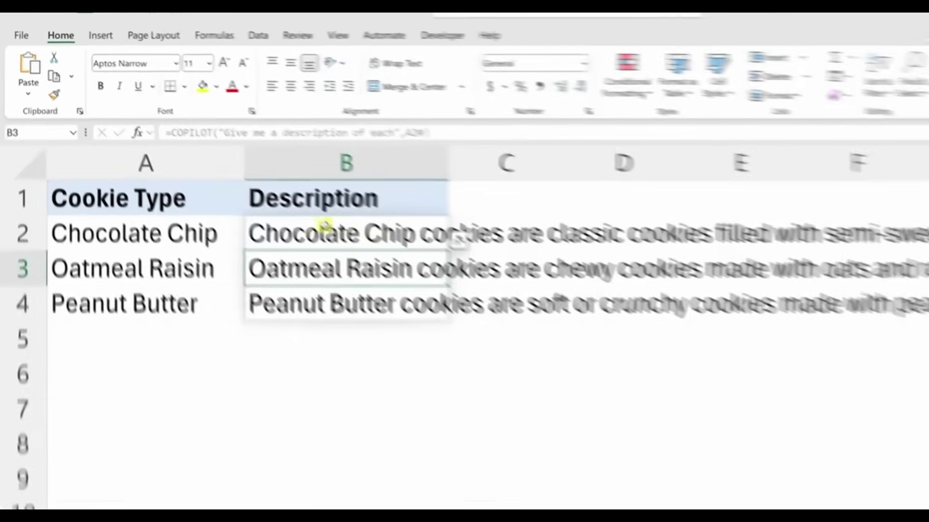
# - Switch to the Sentiment Analysis sheet and examine the customer reviews, their source formula, and the Sentiment and Category columns
pyautogui.scroll(-5, 301, 237)
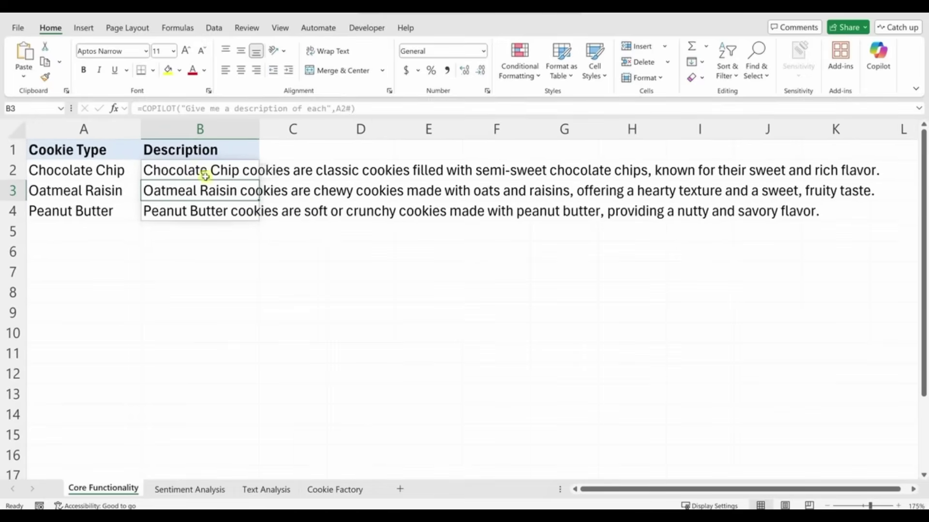
pyautogui.scroll(1, 132, 178)
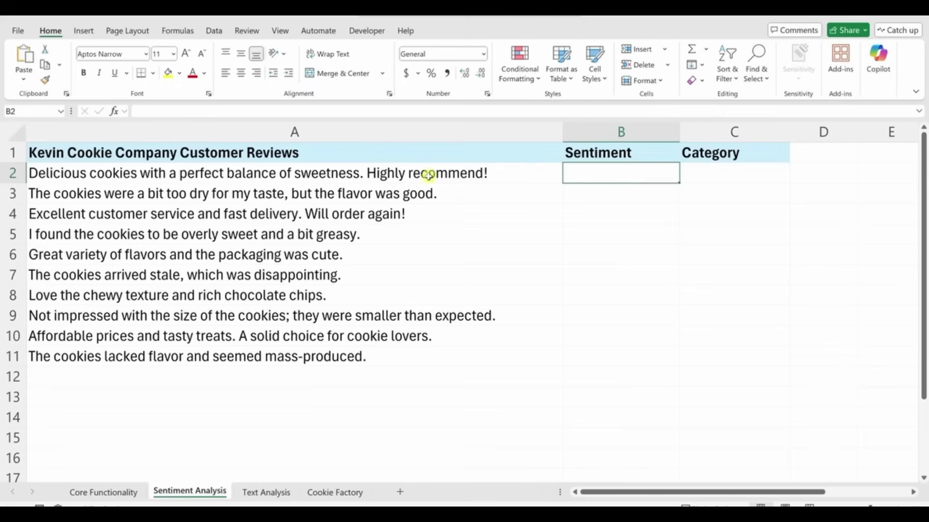
pyautogui.click(426, 172)
pyautogui.moveTo(426, 173); pyautogui.dragTo(442, 277)
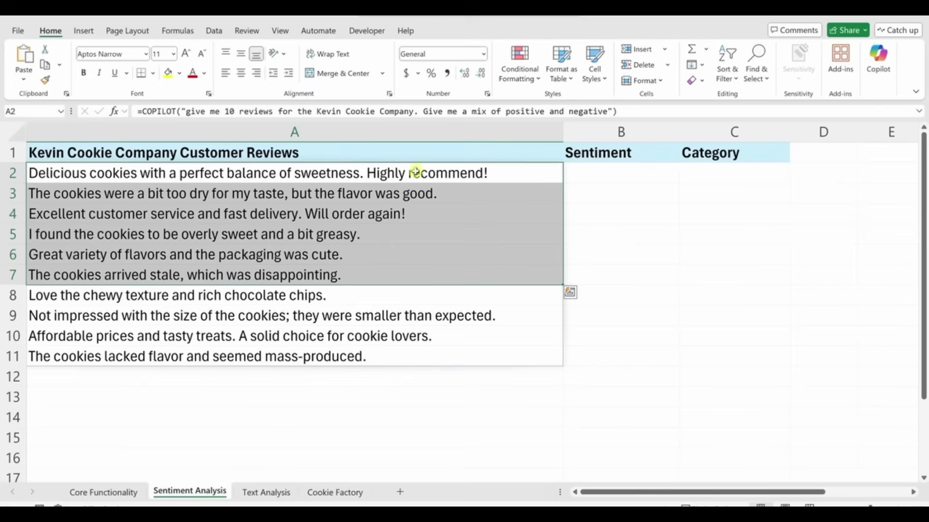
pyautogui.moveTo(627, 149); pyautogui.dragTo(632, 351)
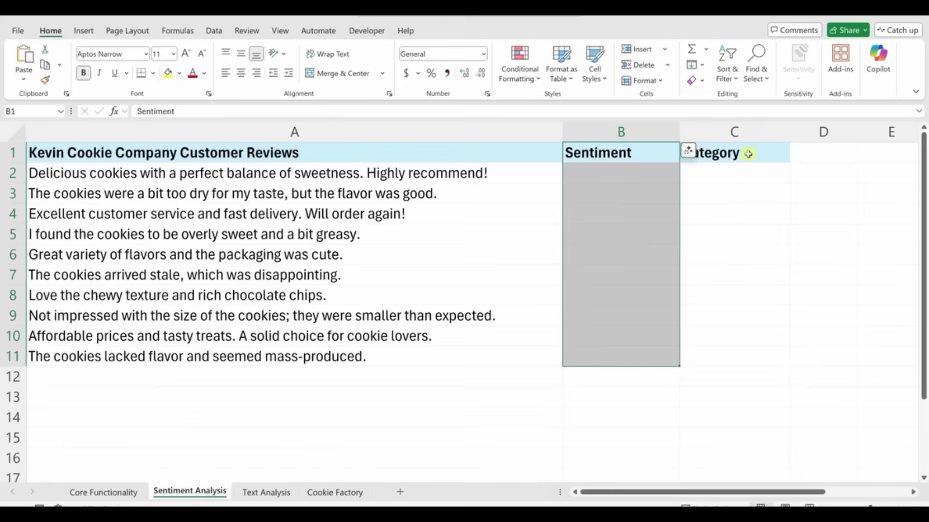
pyautogui.moveTo(746, 151); pyautogui.dragTo(760, 348)
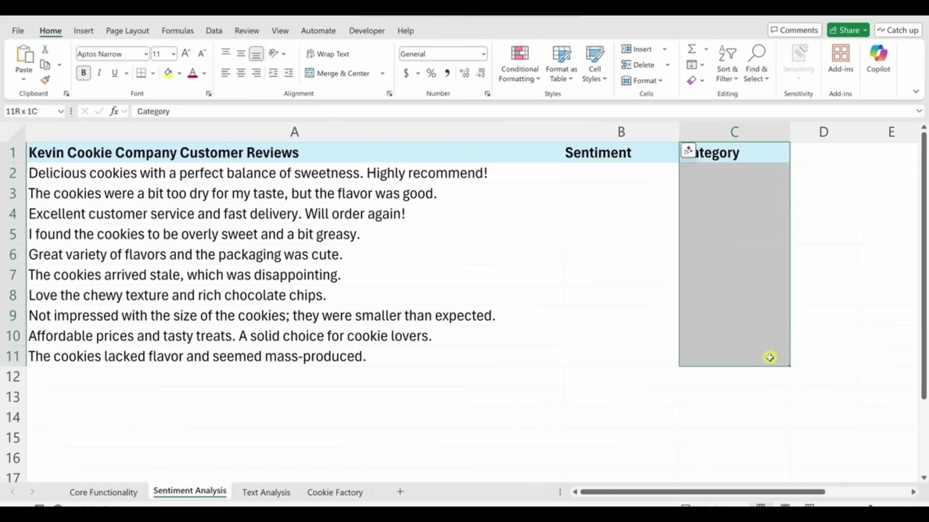
pyautogui.moveTo(770, 357)
pyautogui.mouseDown()
pyautogui.moveTo(769, 154)
pyautogui.moveTo(782, 352)
pyautogui.mouseUp()
# - Start a COPILOT formula in B2 with the prompt "Evaluate these reviews" and the spilled review range A2# as context
pyautogui.click(623, 168)
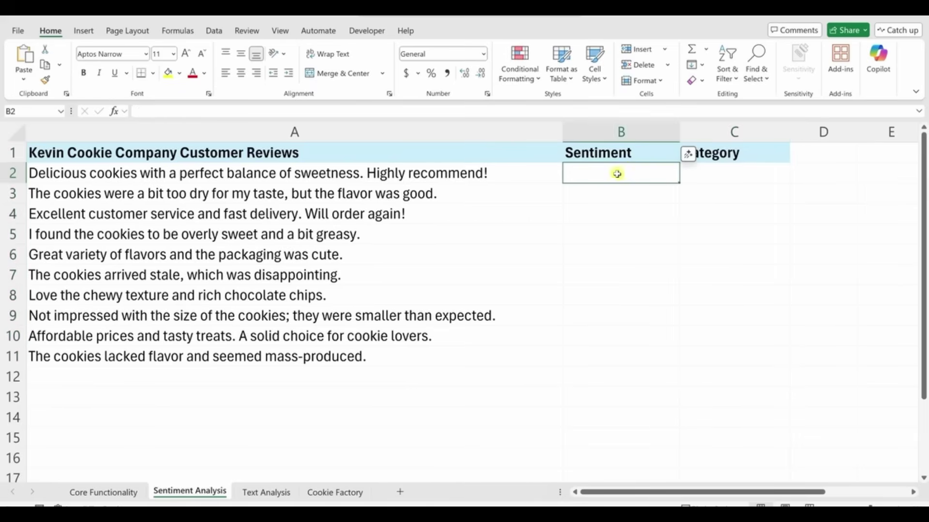
pyautogui.write('=')
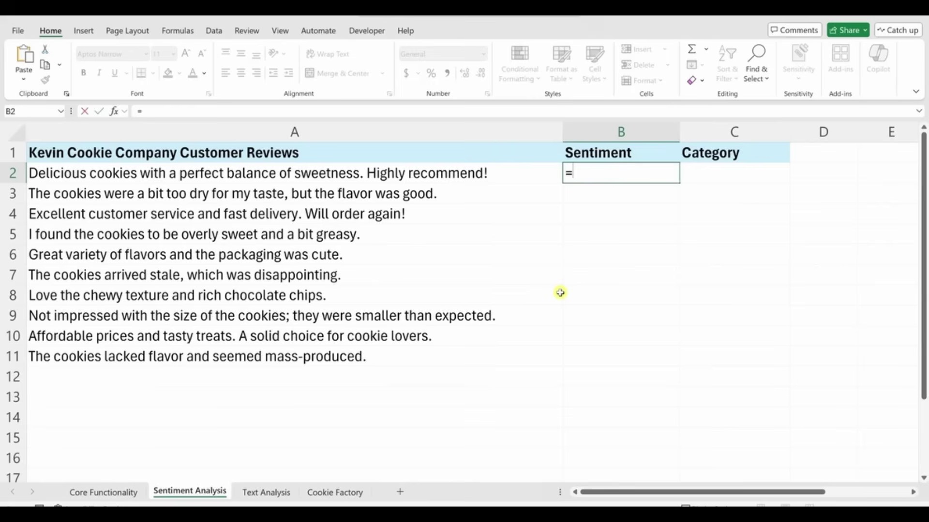
pyautogui.write('copilo')
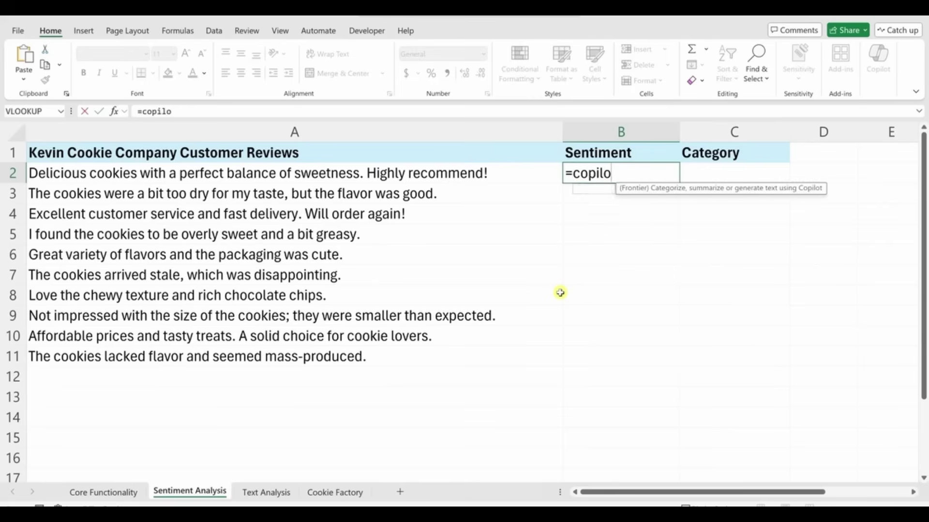
pyautogui.write('t(')
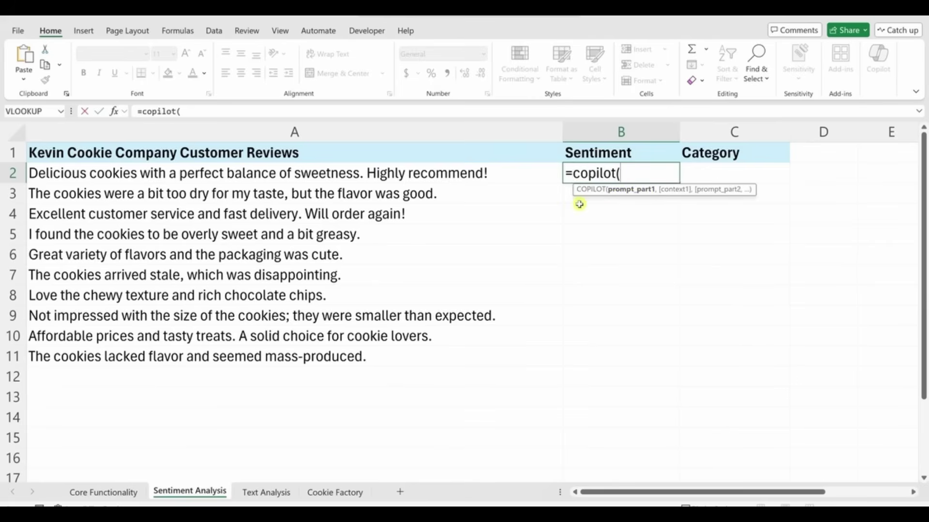
pyautogui.write('"Evaluate these reviews')
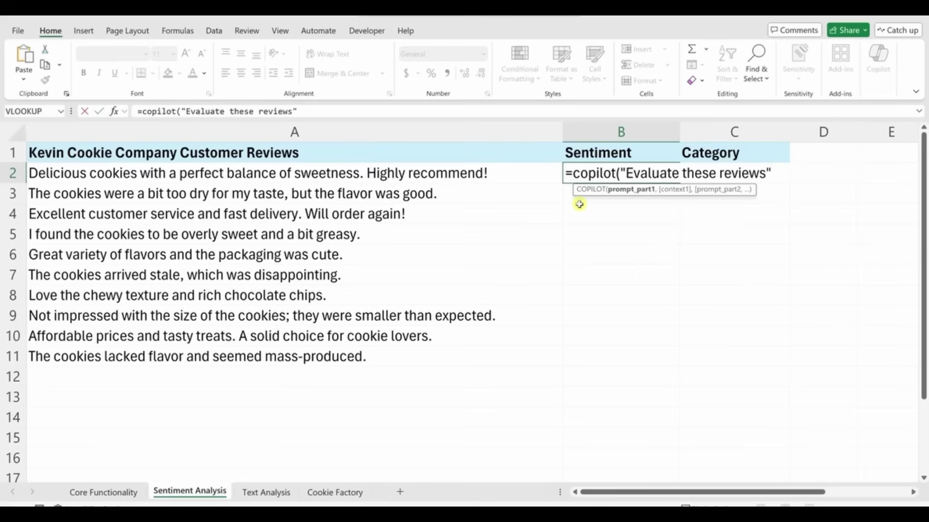
pyautogui.write('",')
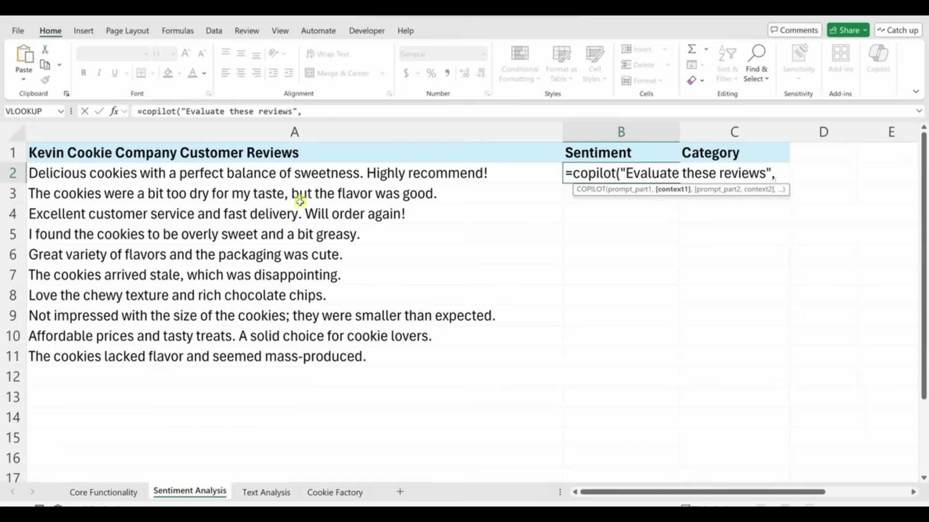
pyautogui.moveTo(311, 175); pyautogui.dragTo(308, 359)
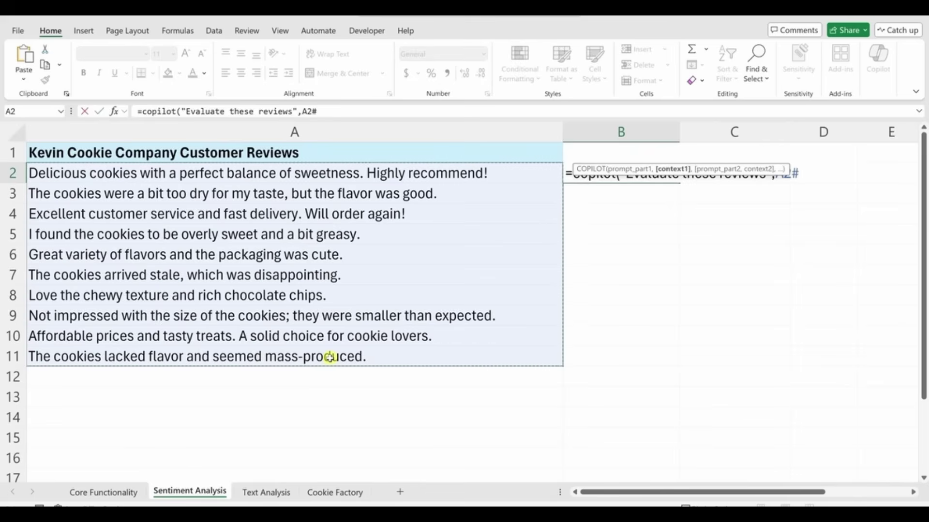
# - Complete the formula with the second prompt part "based on these header columns" and B1:C1 as its context, and enter it
pyautogui.write(',')
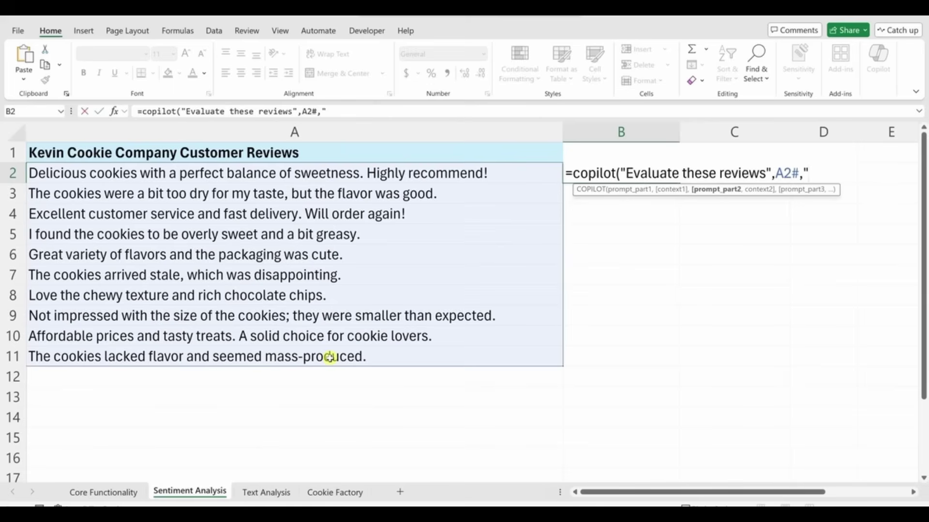
pyautogui.write('"based on these header columns')
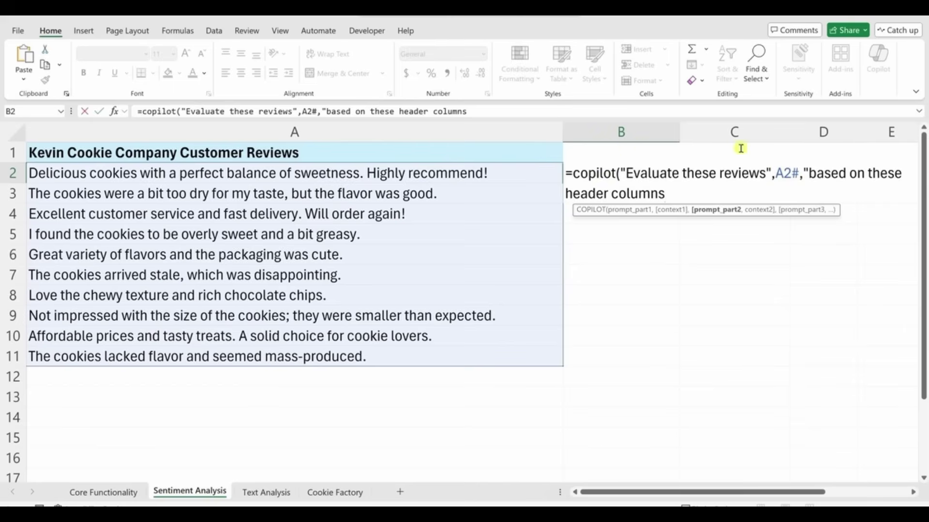
pyautogui.write('",')
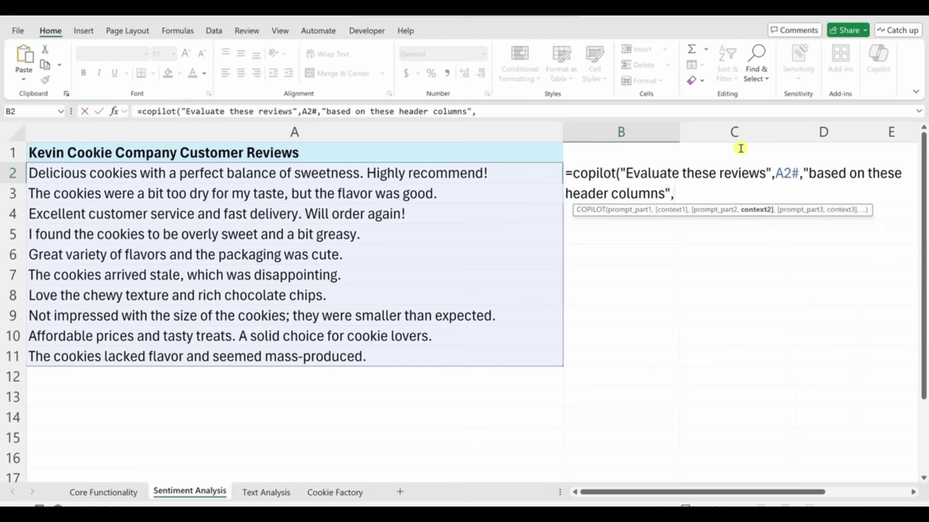
pyautogui.write('B')
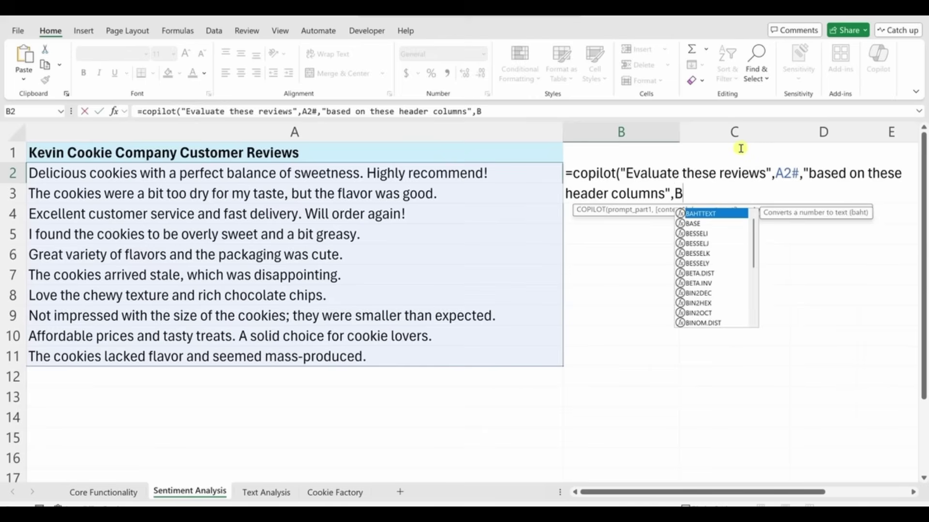
pyautogui.write('1:')
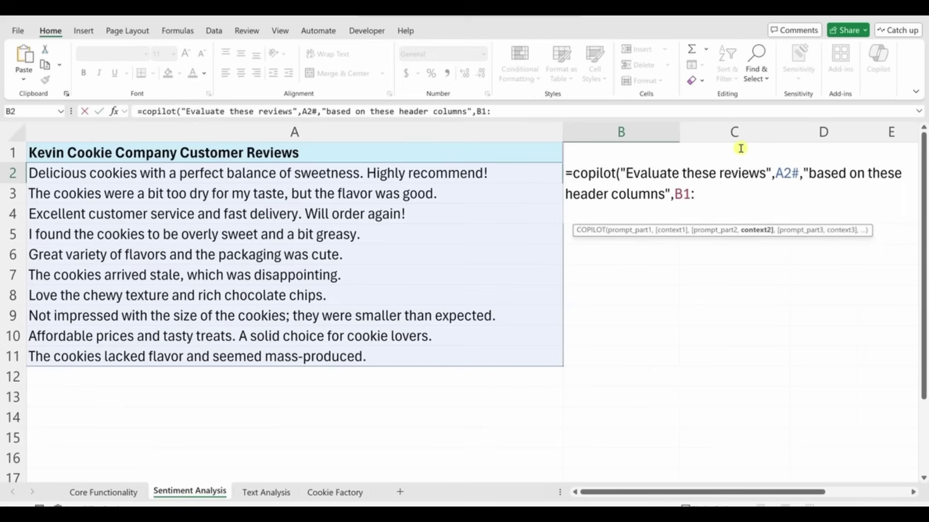
pyautogui.write('c1)')
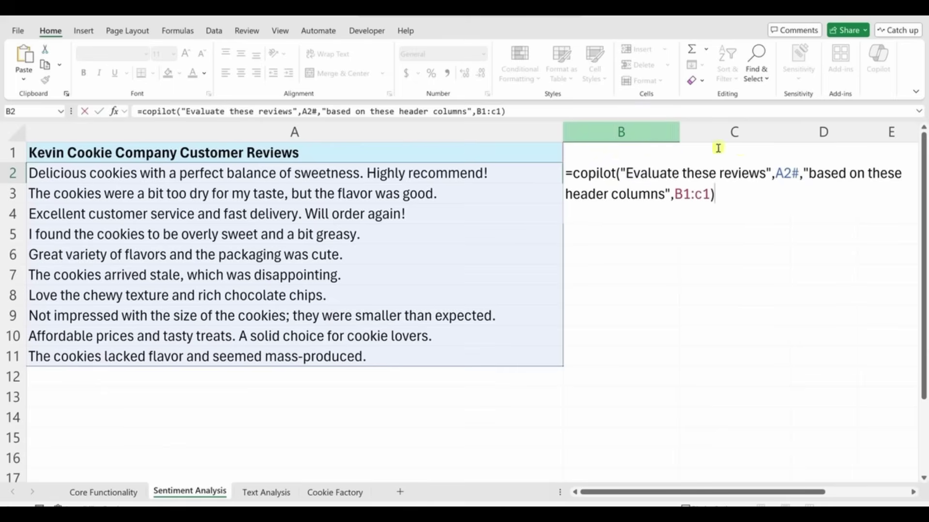
pyautogui.press('Return')
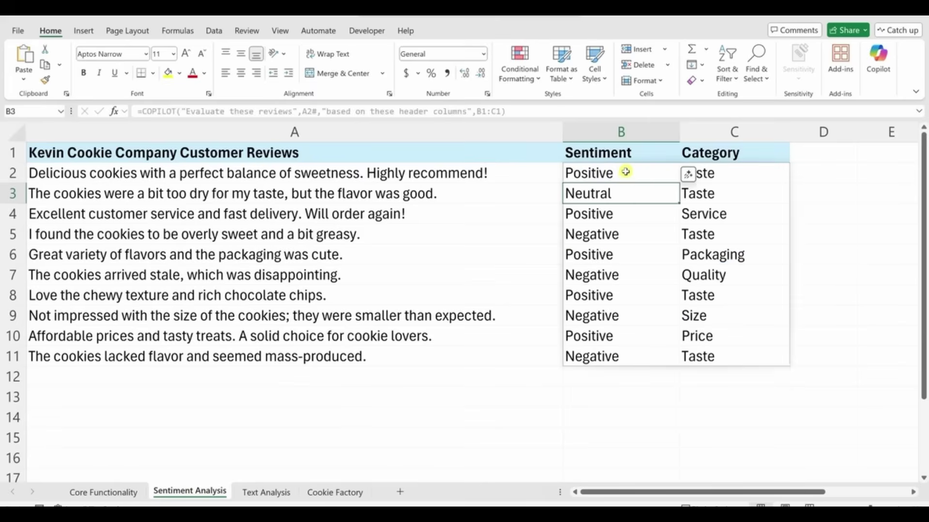
# - Review the generated Sentiment and Category values, comparing the reviews in rows 2, 3 and 7 with their classifications
pyautogui.moveTo(625, 172); pyautogui.dragTo(636, 364)
pyautogui.click(743, 172)
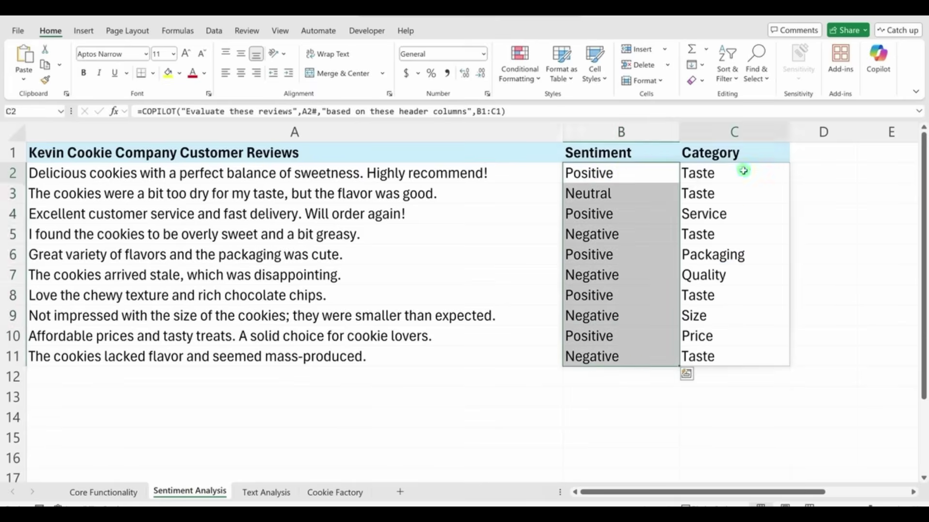
pyautogui.moveTo(743, 171); pyautogui.dragTo(752, 362)
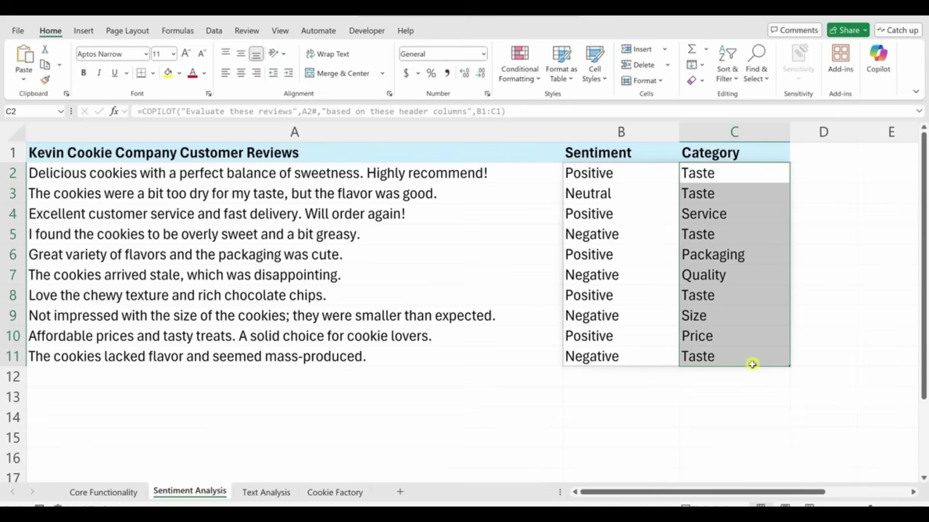
pyautogui.click(638, 171)
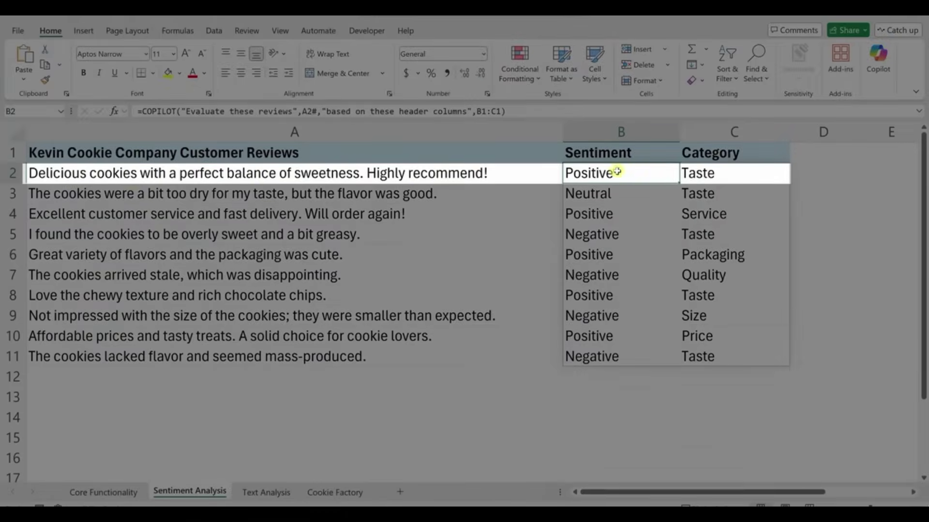
pyautogui.click(744, 173)
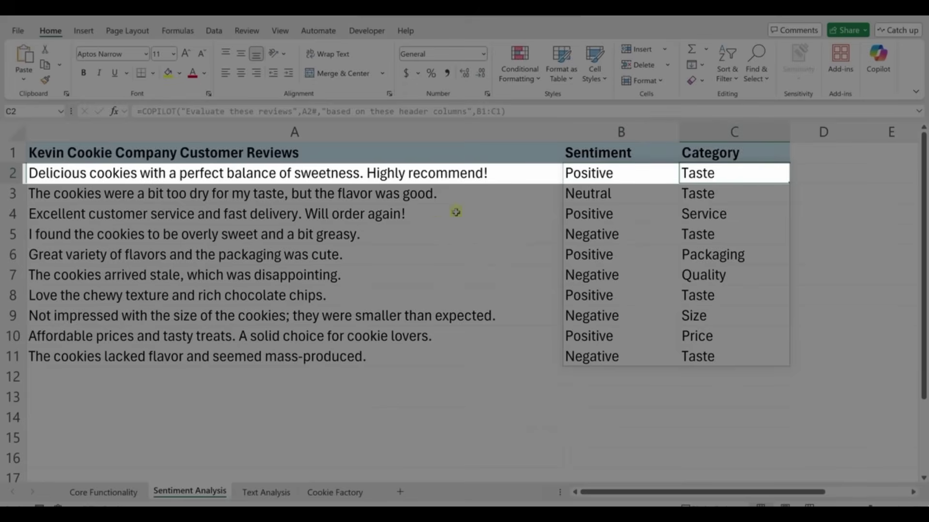
pyautogui.click(160, 202)
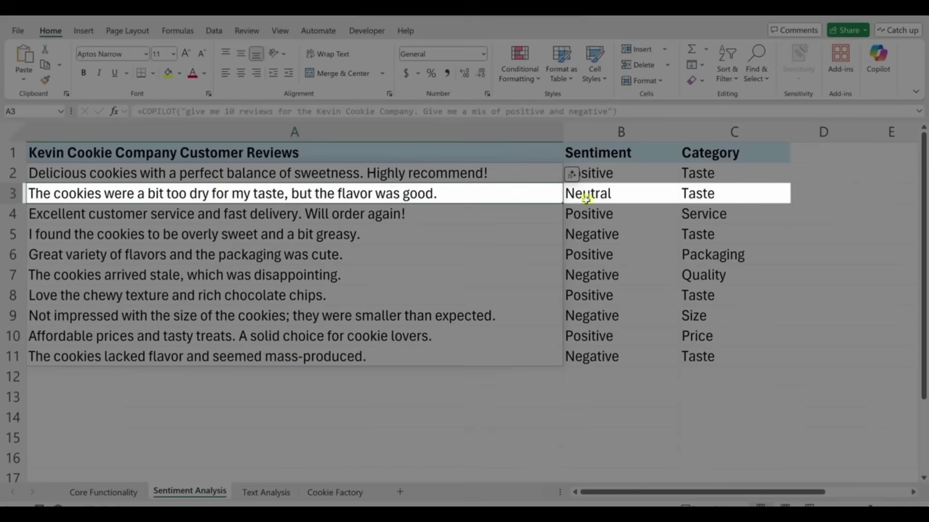
pyautogui.click(605, 194)
pyautogui.click(689, 193)
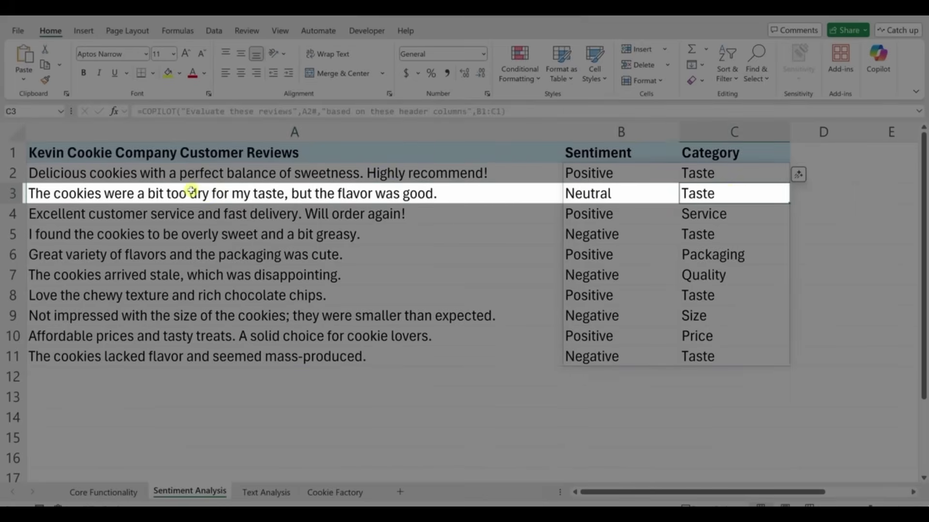
pyautogui.click(202, 269)
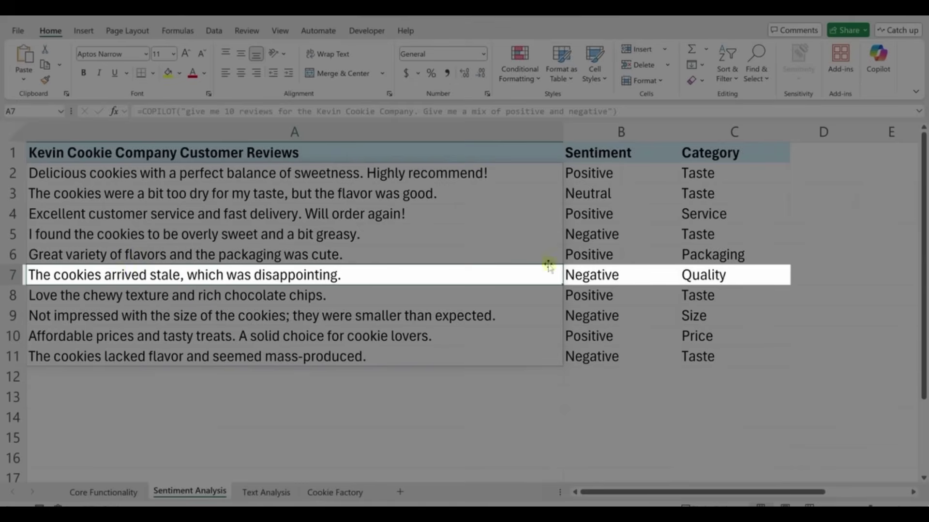
pyautogui.click(732, 271)
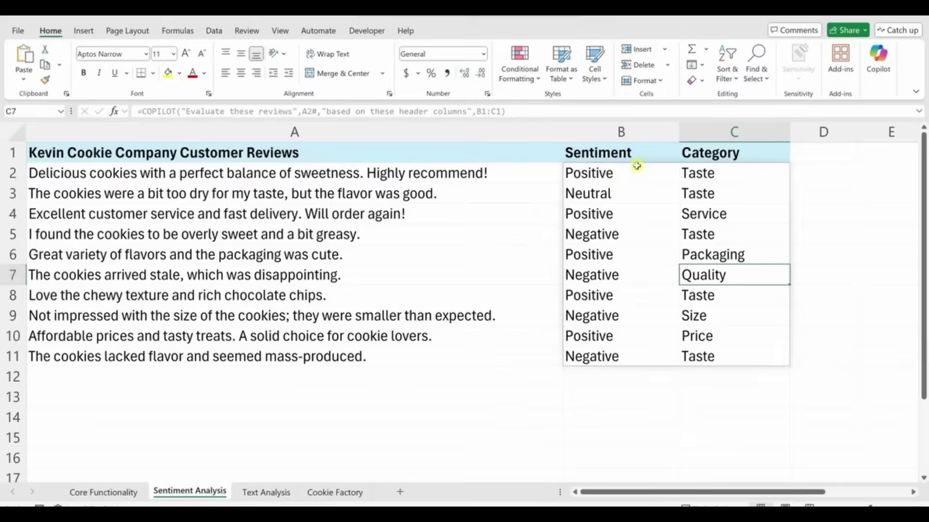
pyautogui.click(638, 165)
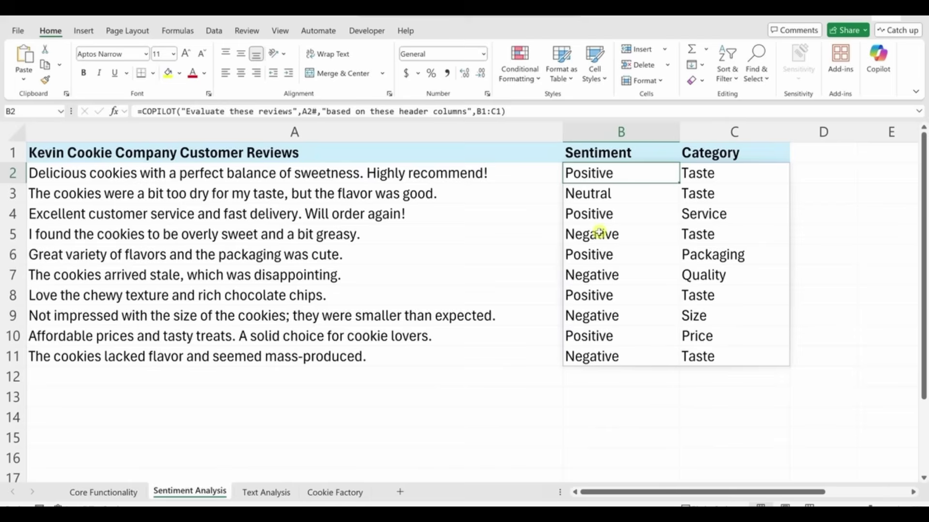
# - Change the header in B1 to "Sentiment as +,~,-" and look over the regenerated sentiment values in B2:B11
pyautogui.click(601, 154)
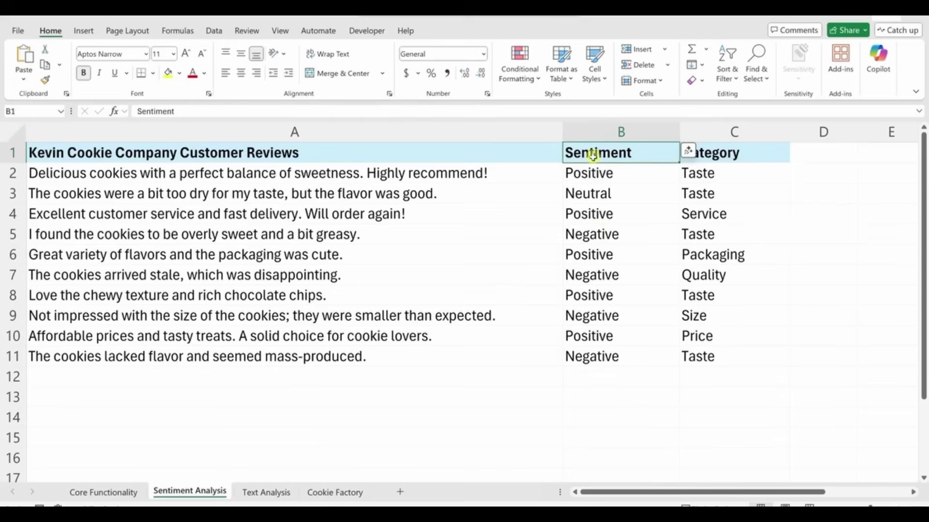
pyautogui.click(217, 111)
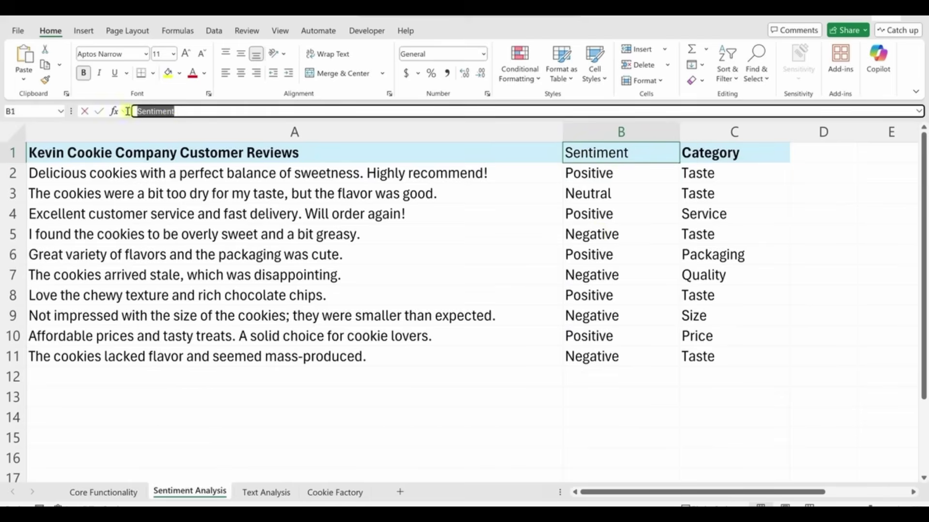
pyautogui.write('as +,~,-')
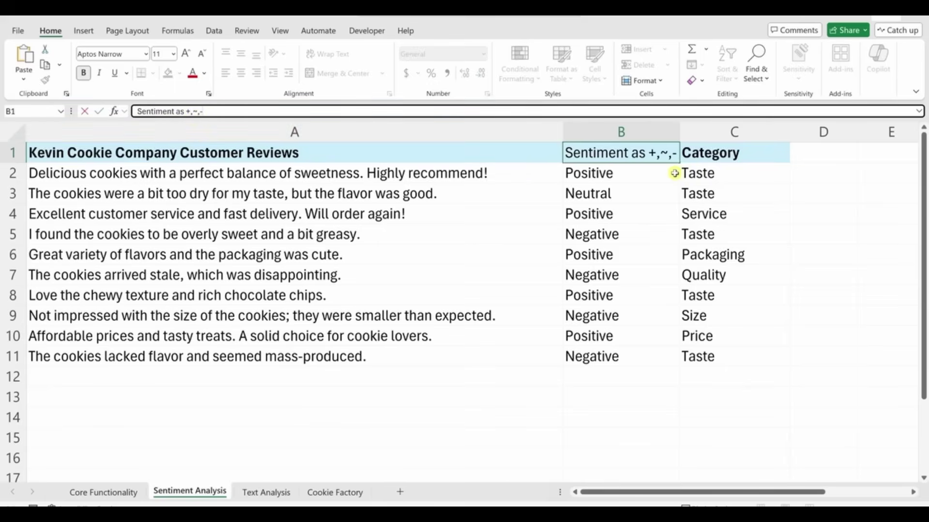
pyautogui.press('Return')
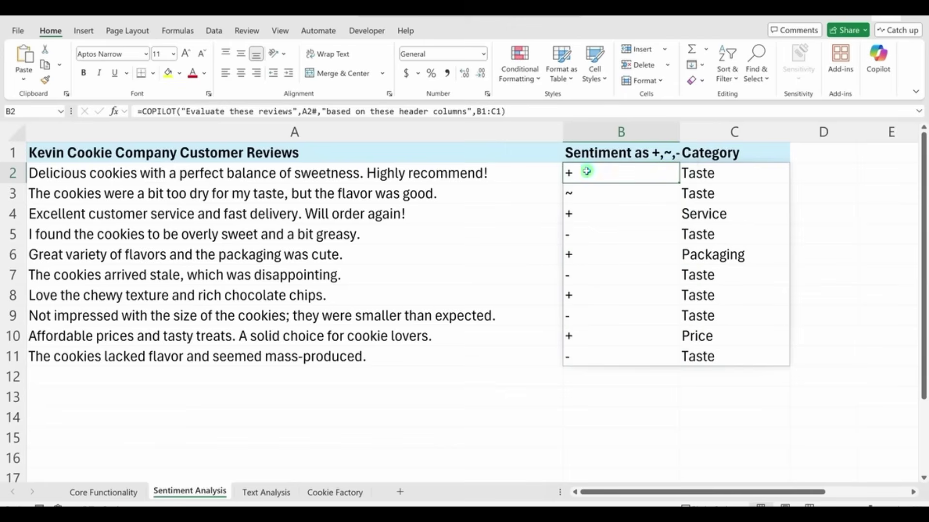
pyautogui.moveTo(588, 172); pyautogui.dragTo(568, 172)
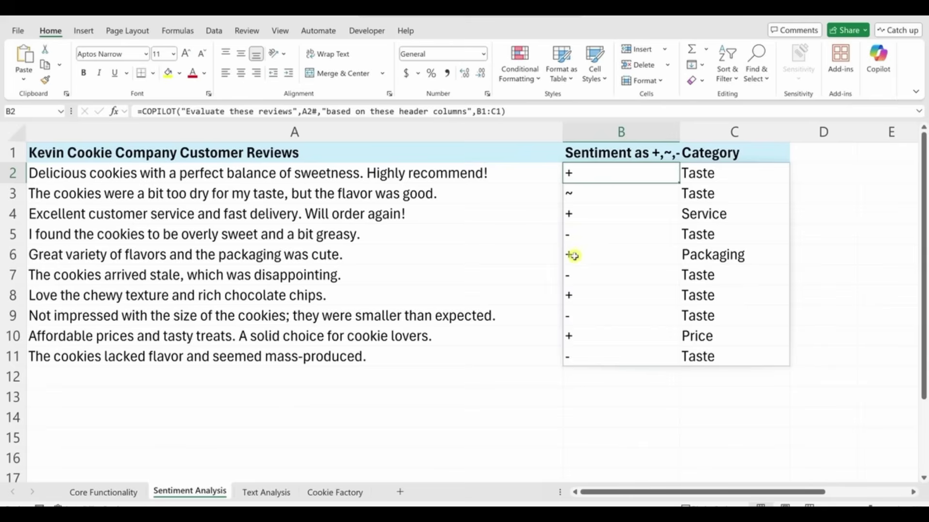
pyautogui.moveTo(587, 172); pyautogui.dragTo(591, 348)
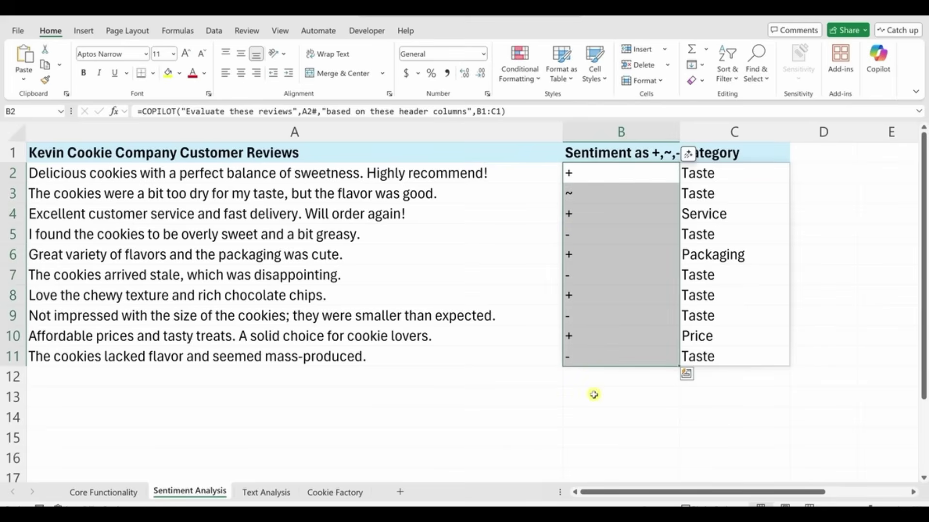
# - Start a GROUPBY formula in B13 with the sentiment values B2:B11 as the row fields
pyautogui.click(597, 392)
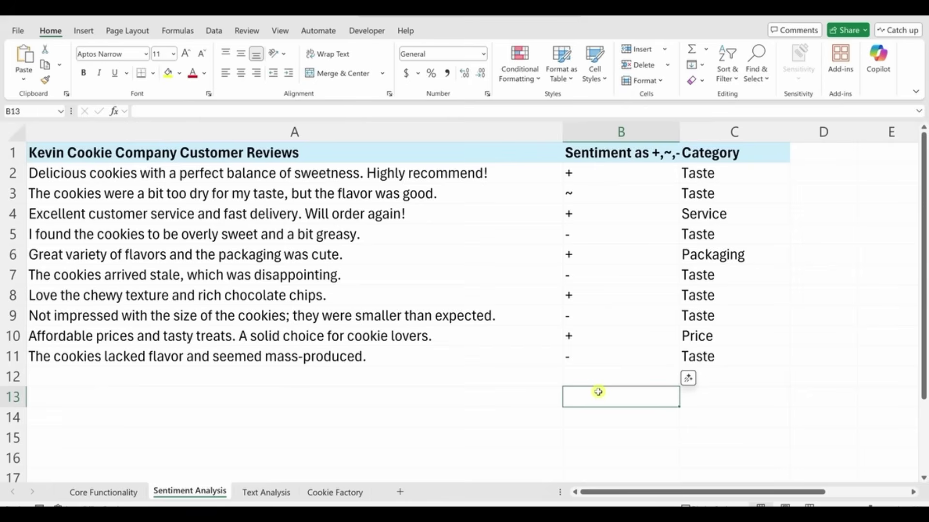
pyautogui.press('Escape')
pyautogui.write('=')
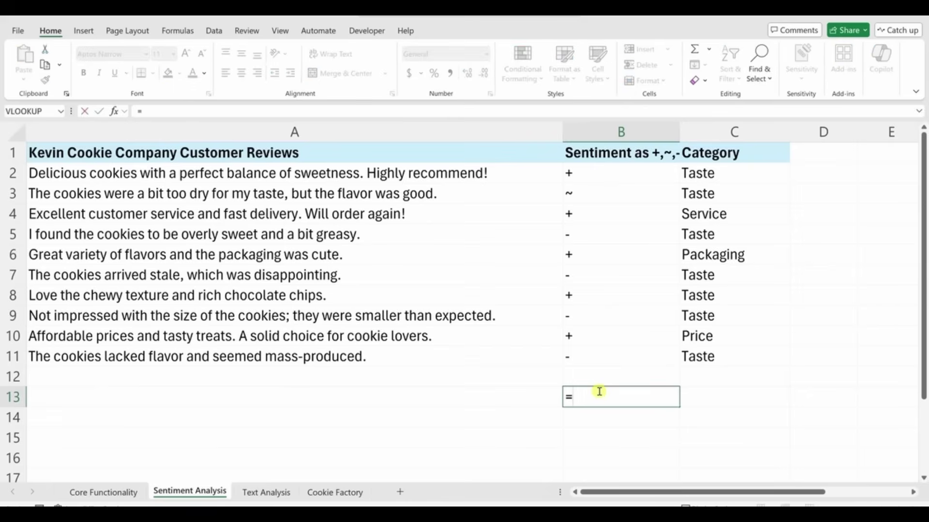
pyautogui.write('group')
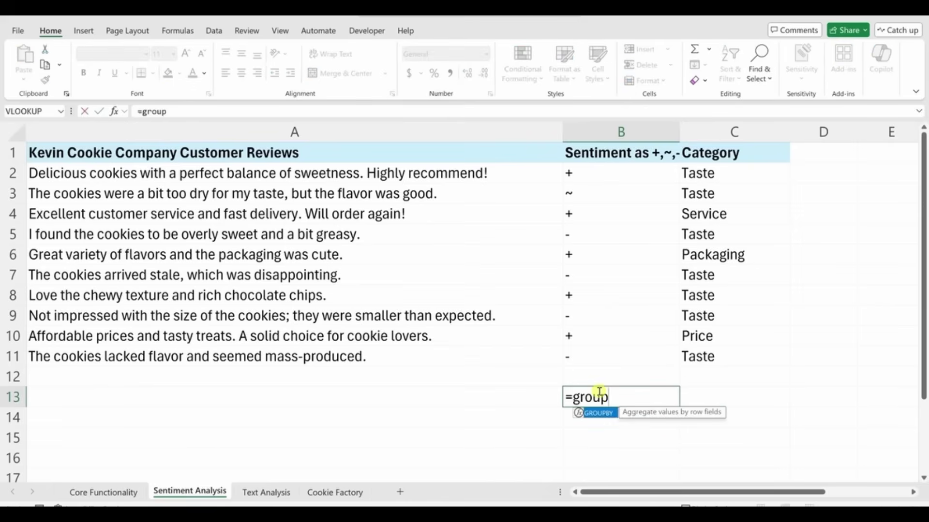
pyautogui.write('by(')
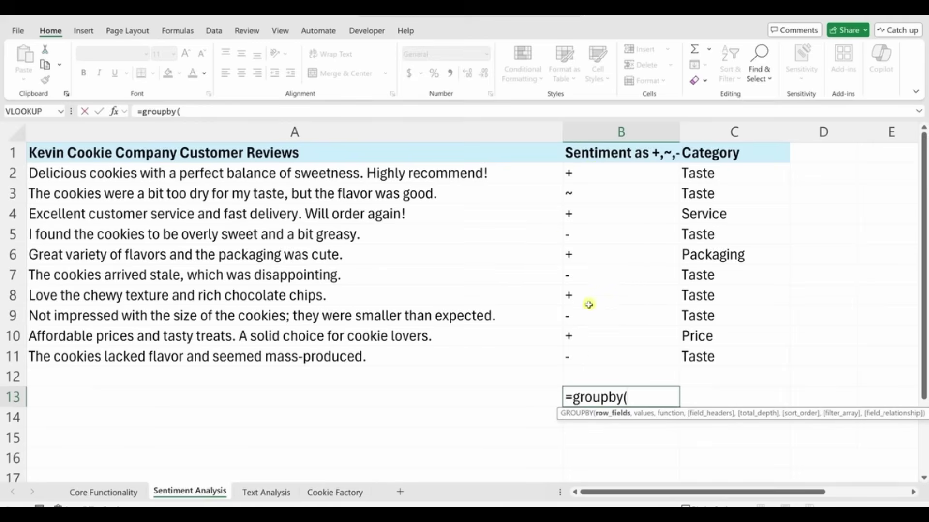
pyautogui.moveTo(595, 170); pyautogui.dragTo(591, 356)
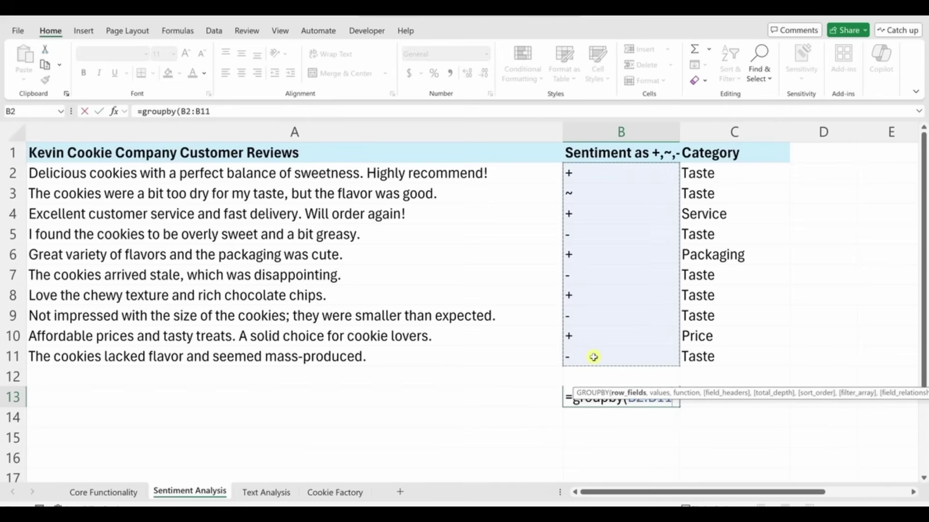
pyautogui.write(',')
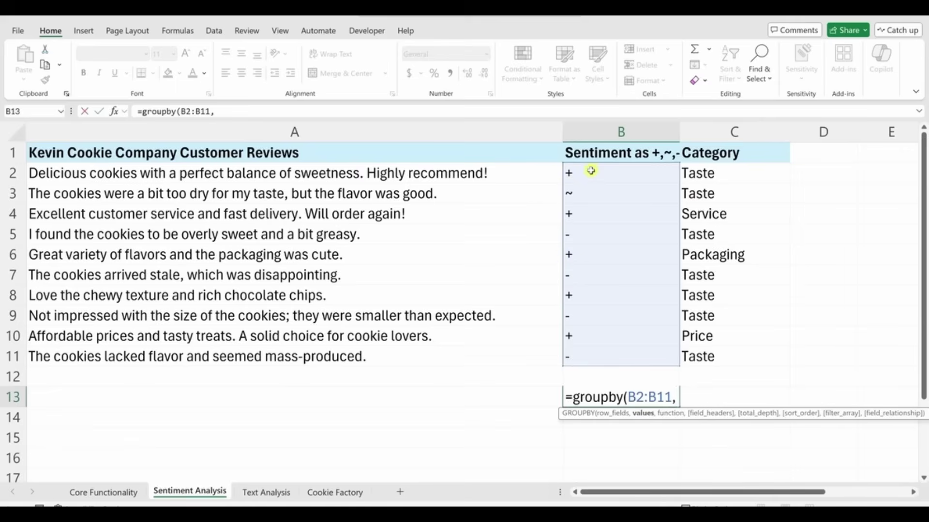
# - Complete the GROUPBY formula with B2:B11 as the values and COUNTA as the function, enter it, and look over the sentiment counts
pyautogui.moveTo(591, 172); pyautogui.dragTo(593, 357)
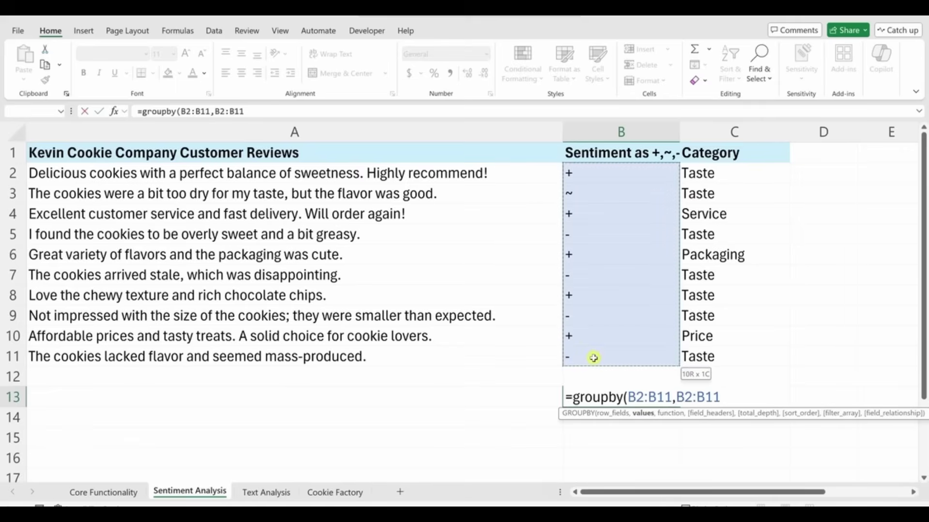
pyautogui.write(',')
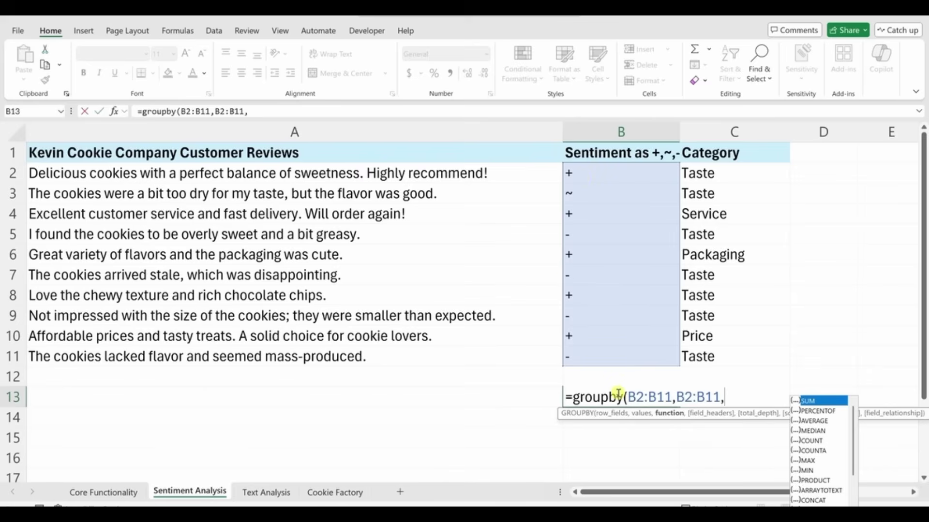
pyautogui.write('counta')
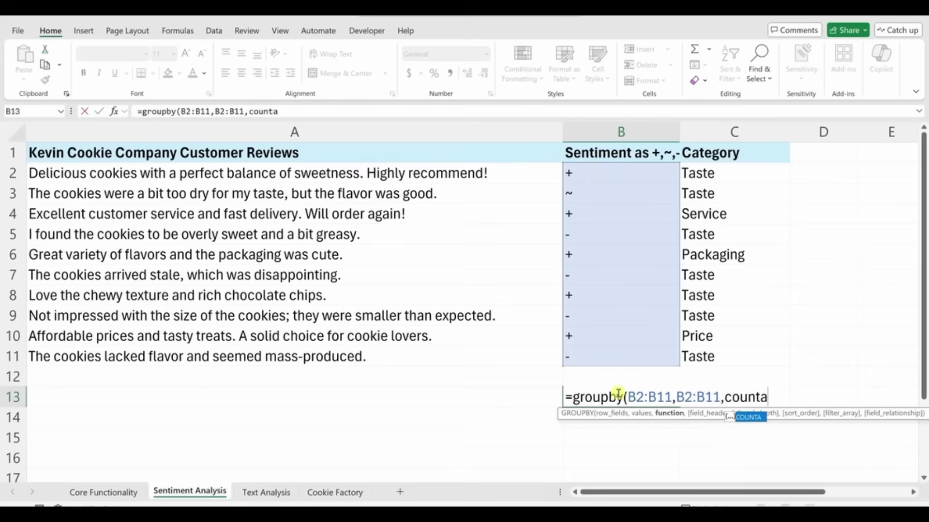
pyautogui.write(')')
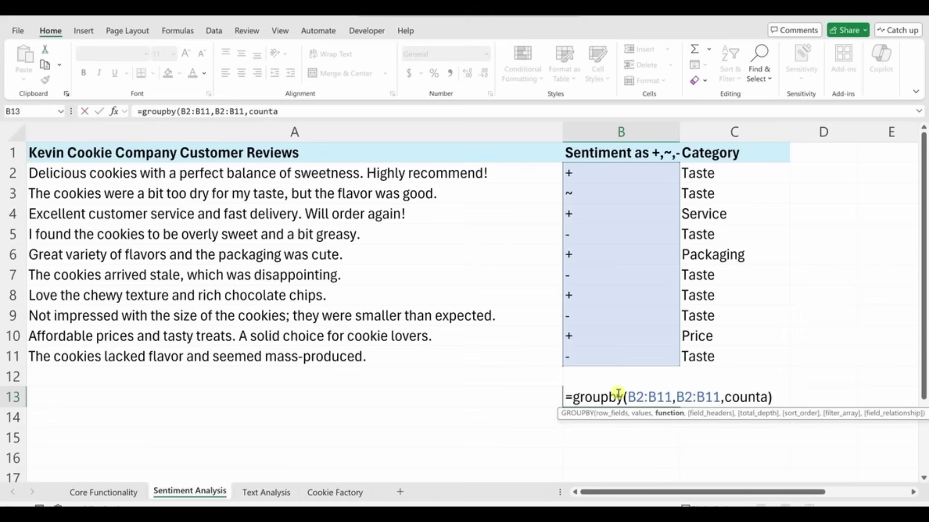
pyautogui.press('Return')
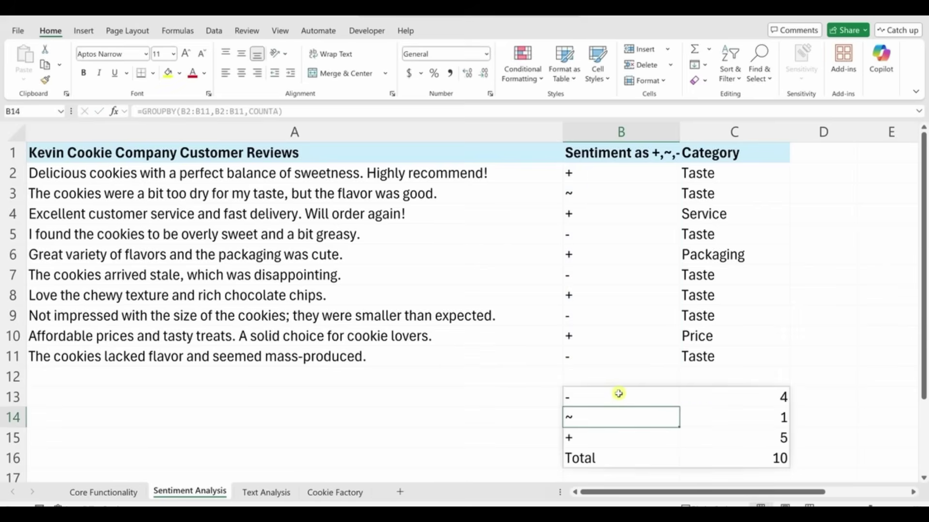
pyautogui.moveTo(618, 393); pyautogui.dragTo(781, 397)
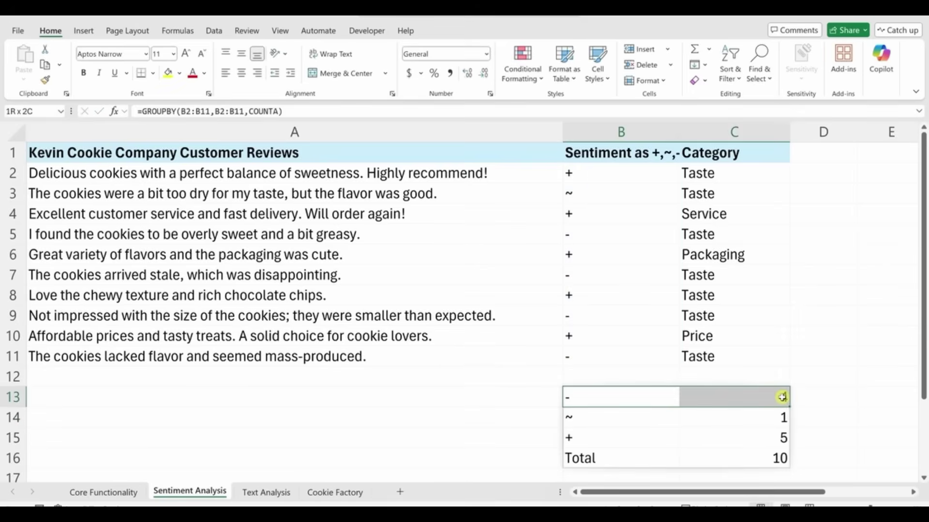
pyautogui.moveTo(629, 417); pyautogui.dragTo(742, 414)
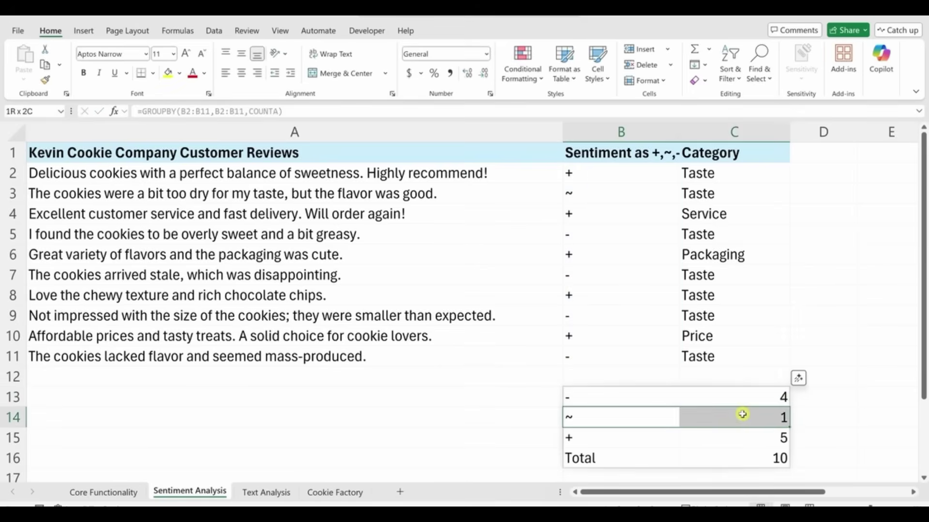
pyautogui.moveTo(646, 435); pyautogui.dragTo(749, 438)
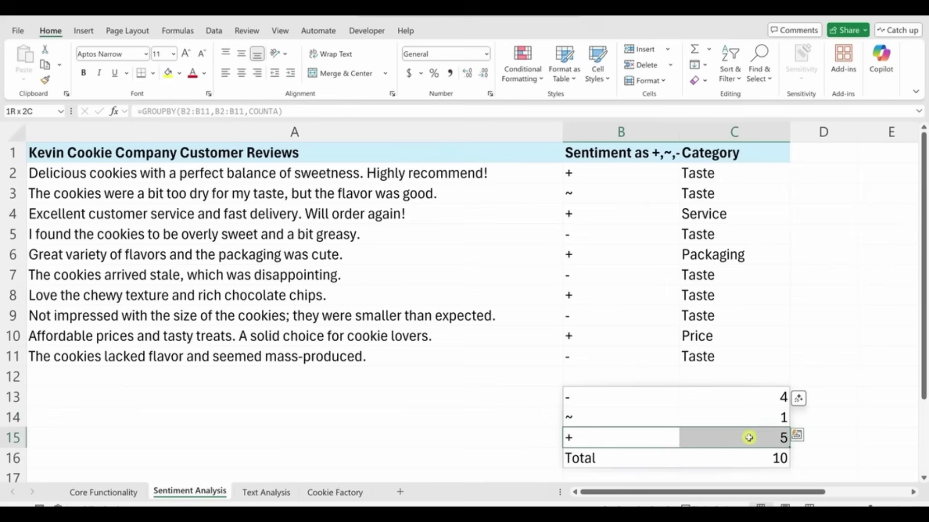
pyautogui.click(780, 459)
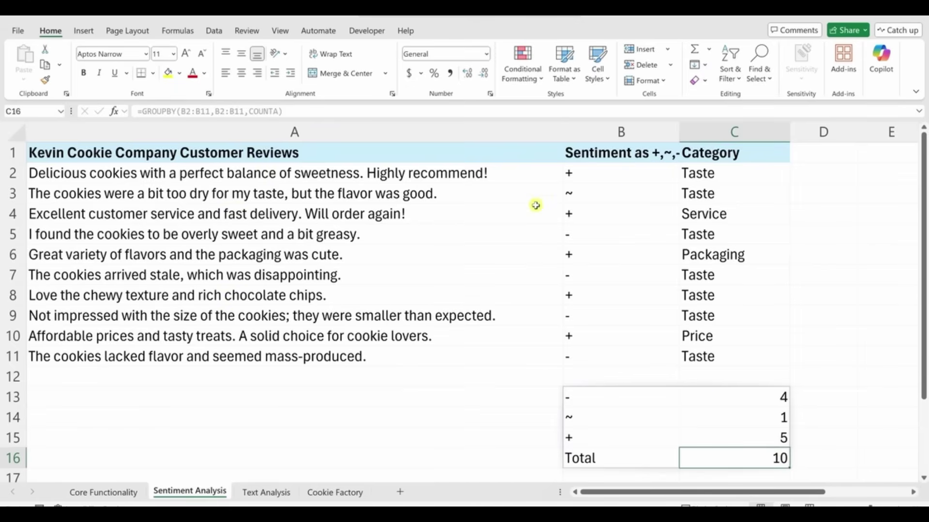
# - Change the end of the A2 review prompt to "Give me only positive feedback" and check the regenerated sentiments and their summary
pyautogui.moveTo(315, 164); pyautogui.dragTo(327, 353)
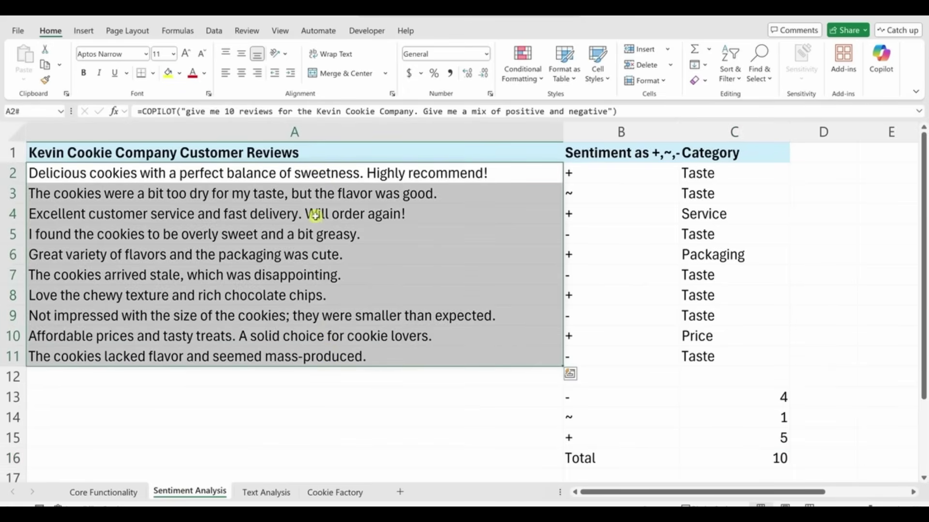
pyautogui.click(326, 173)
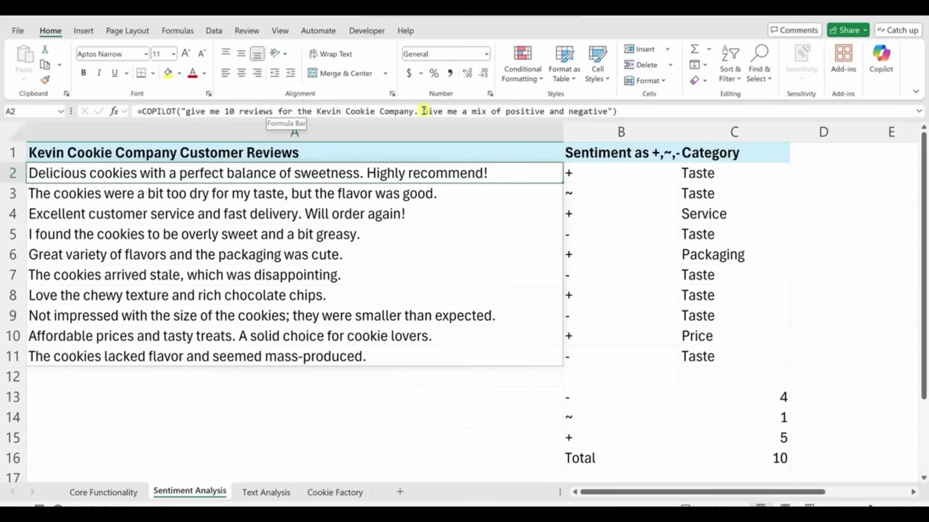
pyautogui.moveTo(424, 111); pyautogui.dragTo(611, 110)
pyautogui.write('Give me only positive feedback')
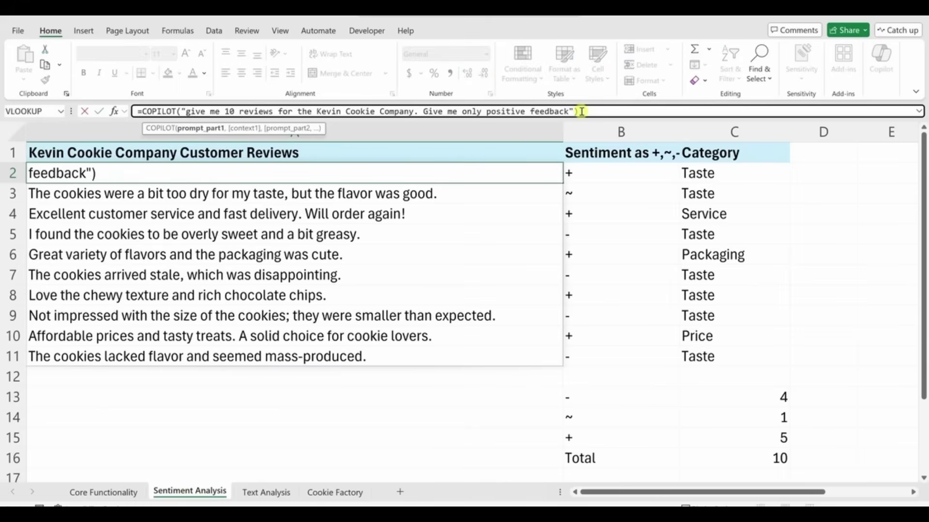
pyautogui.press('Return')
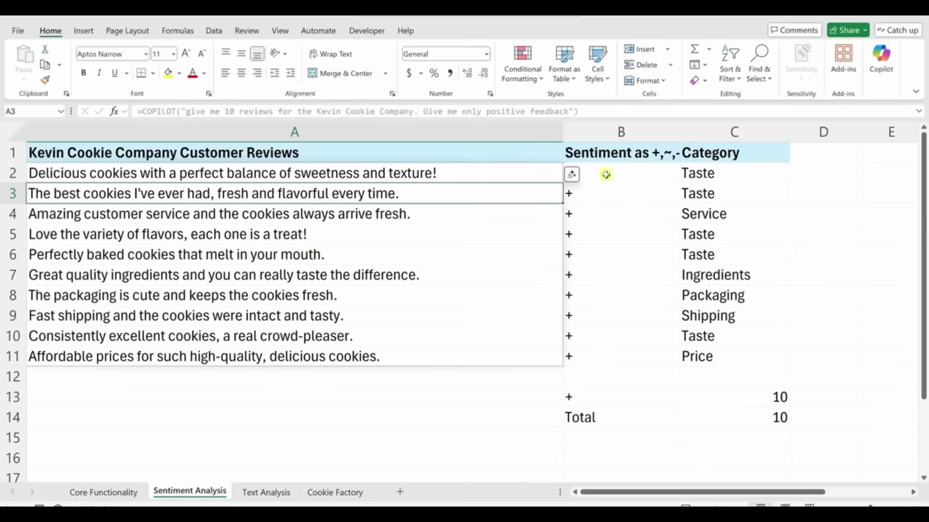
pyautogui.moveTo(606, 175); pyautogui.dragTo(615, 357)
pyautogui.moveTo(605, 398); pyautogui.dragTo(647, 400)
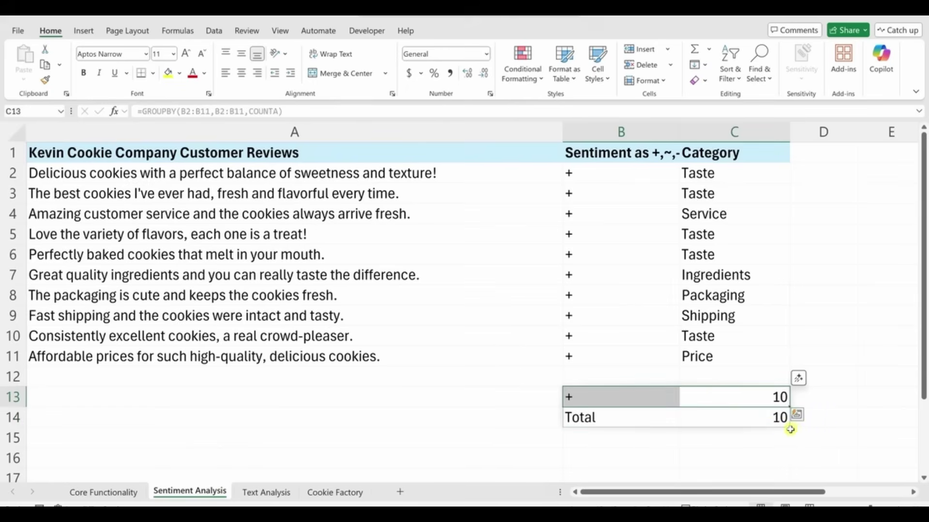
# - Switch to the Text Analysis sheet and examine the customer callback requests and the empty Name and Phone Number columns
pyautogui.press('Down')
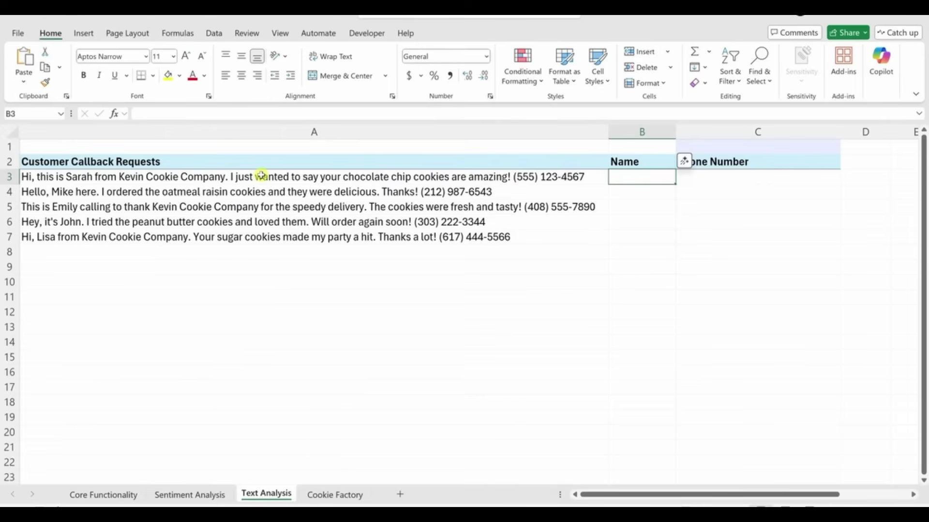
pyautogui.moveTo(261, 175); pyautogui.dragTo(266, 233)
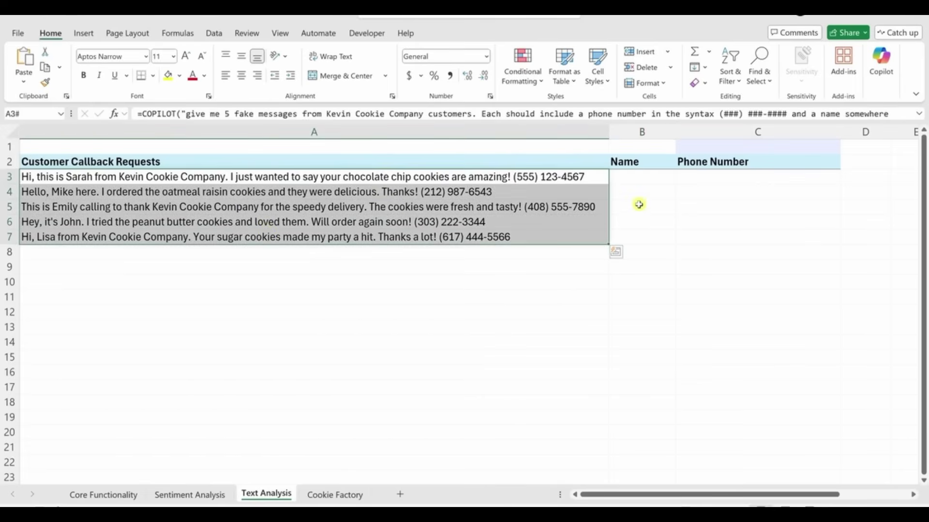
pyautogui.moveTo(645, 164); pyautogui.dragTo(651, 237)
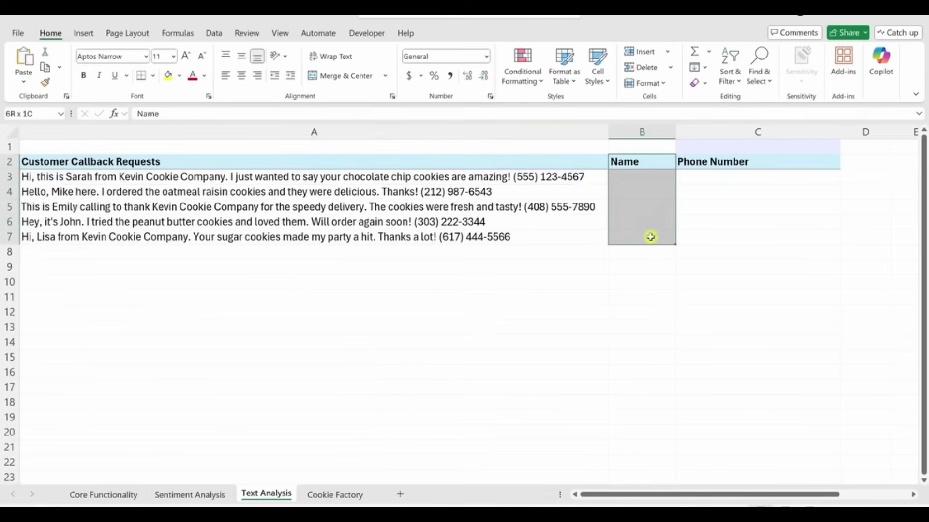
pyautogui.moveTo(707, 163); pyautogui.dragTo(703, 233)
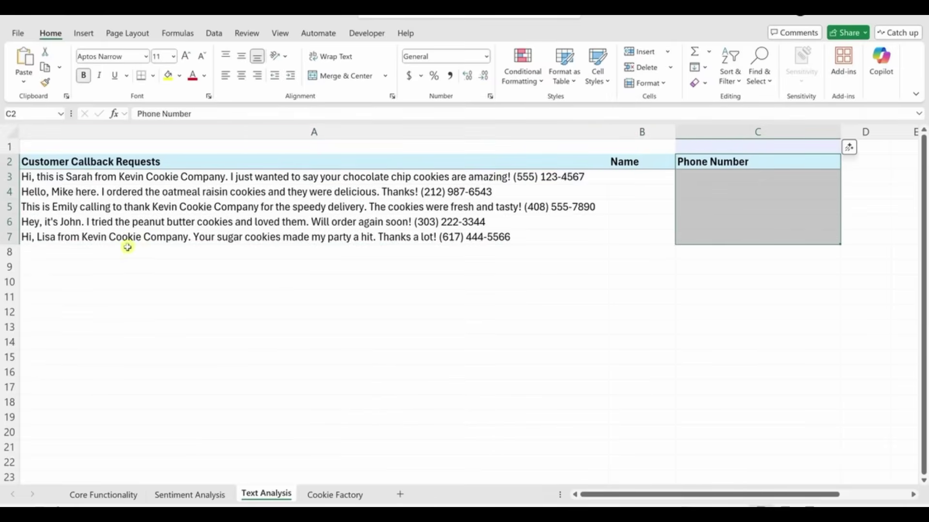
# - Enter a COPILOT formula in B3 with the prompt "Extract the name" and context A3#, and compare the extracted names with the messages
pyautogui.click(633, 177)
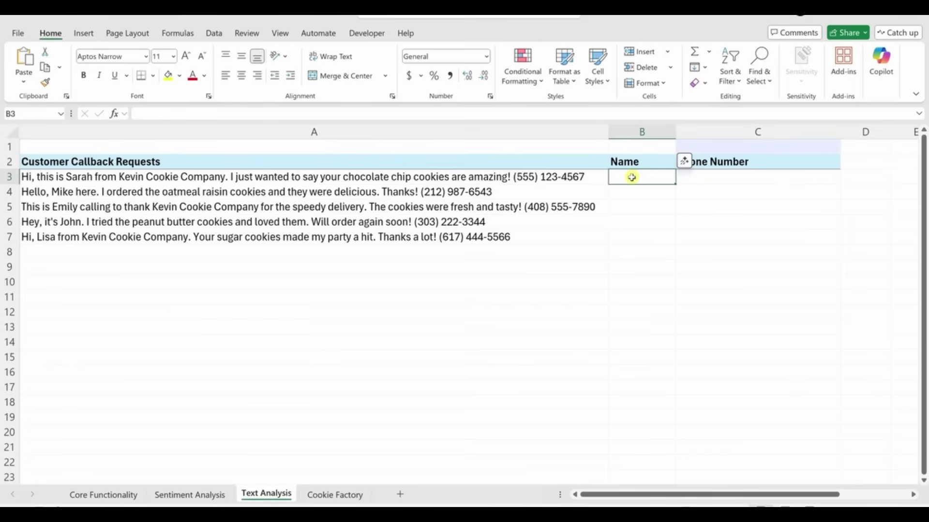
pyautogui.write('=co')
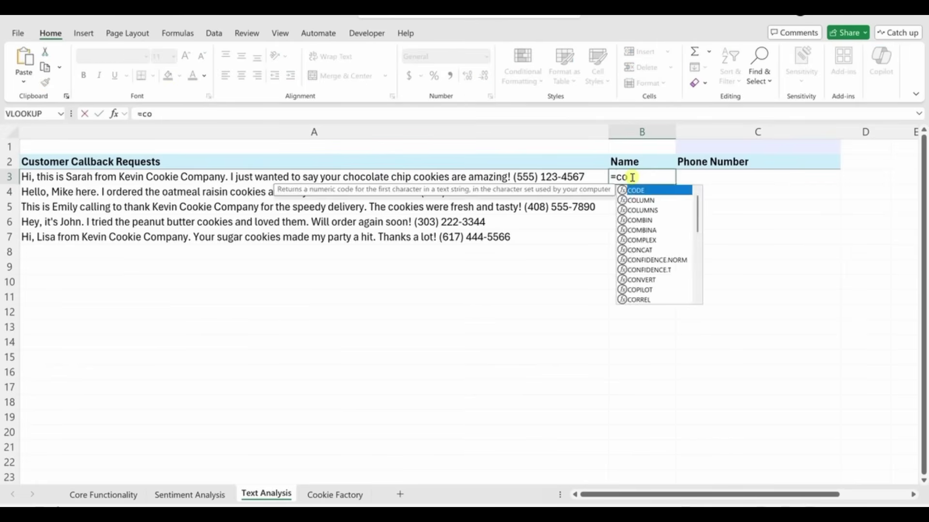
pyautogui.write('pilot(')
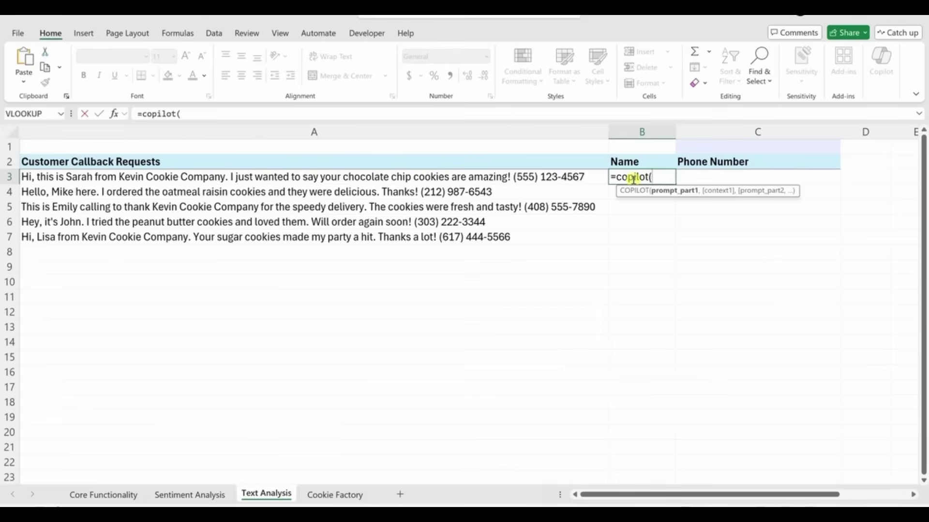
pyautogui.write('"Extract the name')
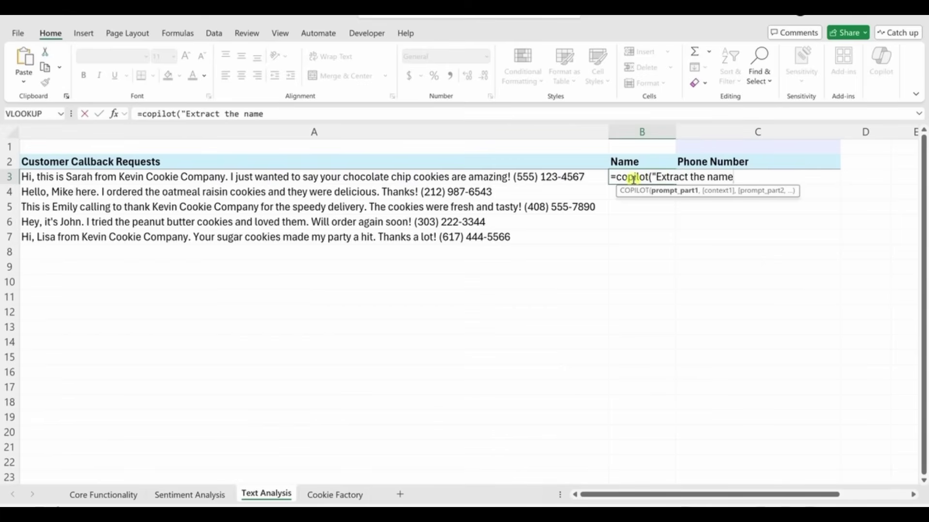
pyautogui.write('",')
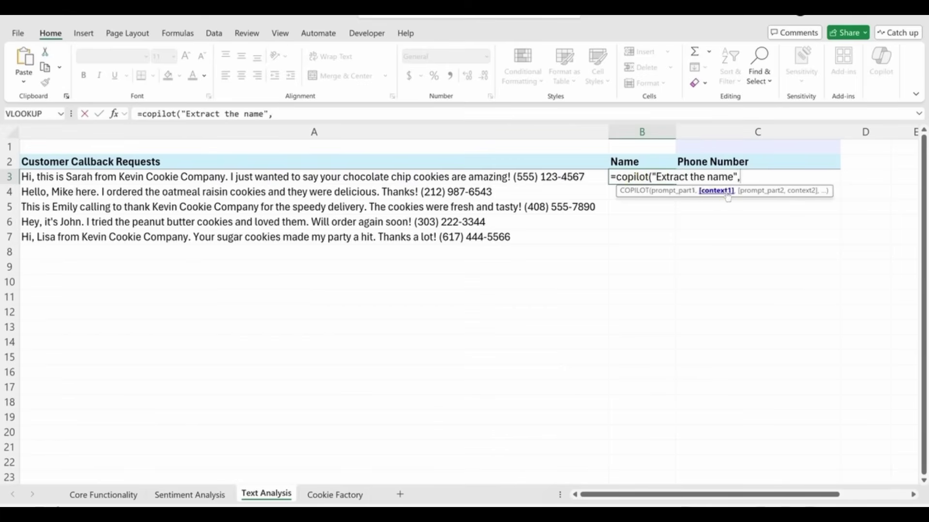
pyautogui.moveTo(315, 177); pyautogui.dragTo(314, 238)
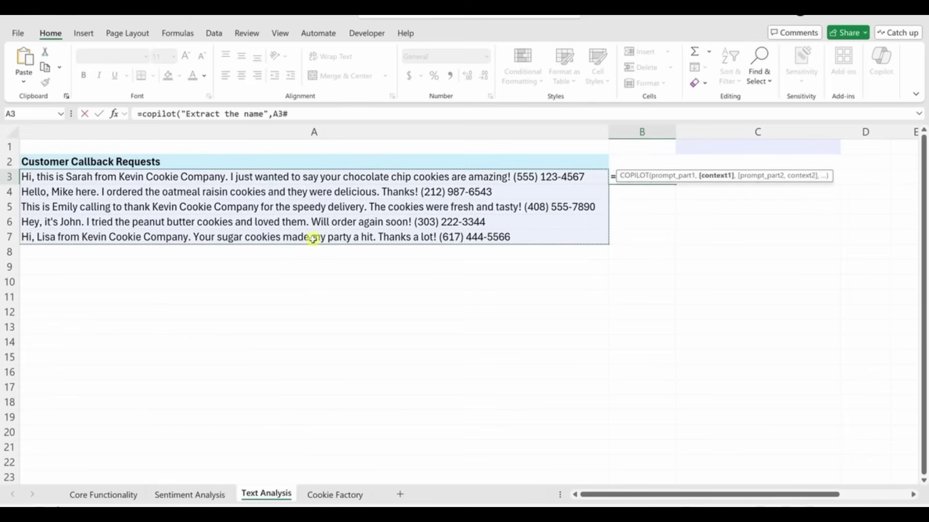
pyautogui.press('Return')
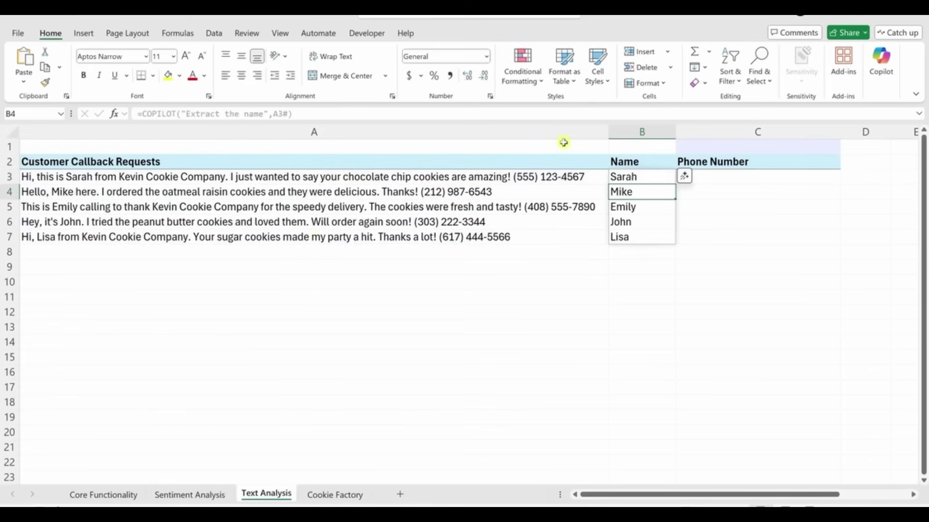
pyautogui.click(632, 178)
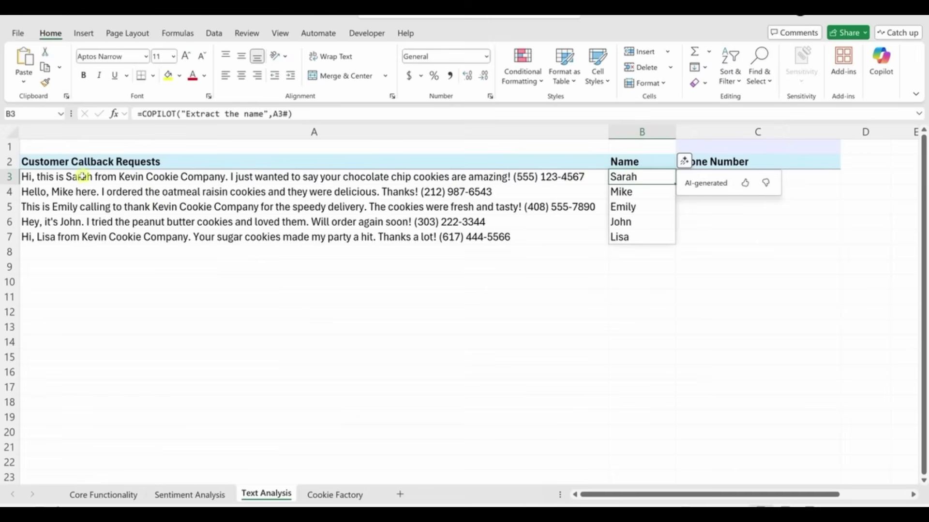
pyautogui.click(636, 193)
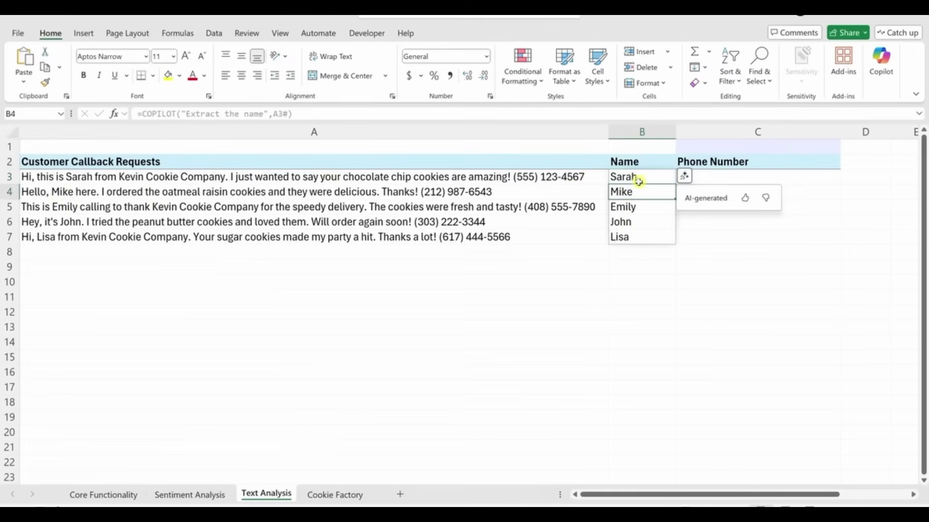
pyautogui.moveTo(638, 181)
pyautogui.mouseDown()
pyautogui.moveTo(637, 239)
pyautogui.moveTo(635, 168)
pyautogui.moveTo(627, 179)
pyautogui.mouseUp()
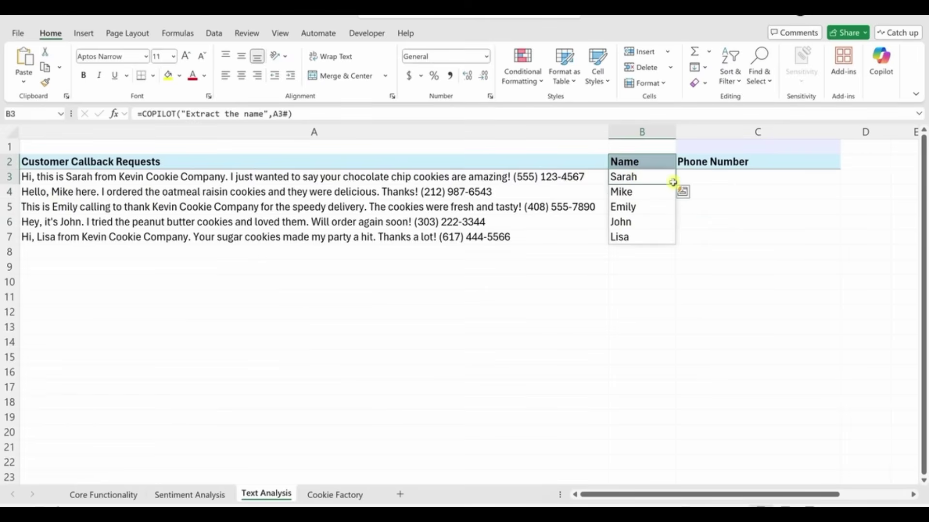
pyautogui.moveTo(738, 161); pyautogui.dragTo(737, 243)
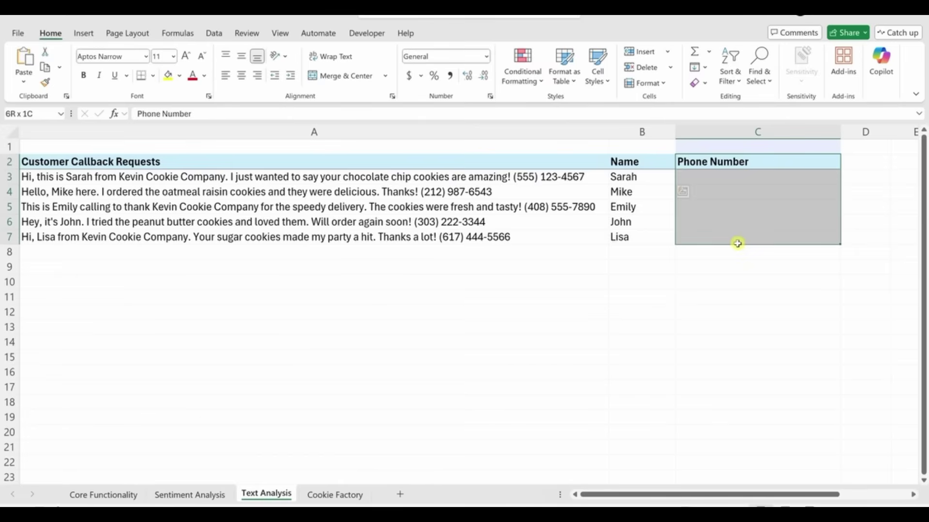
pyautogui.moveTo(737, 244); pyautogui.dragTo(741, 225)
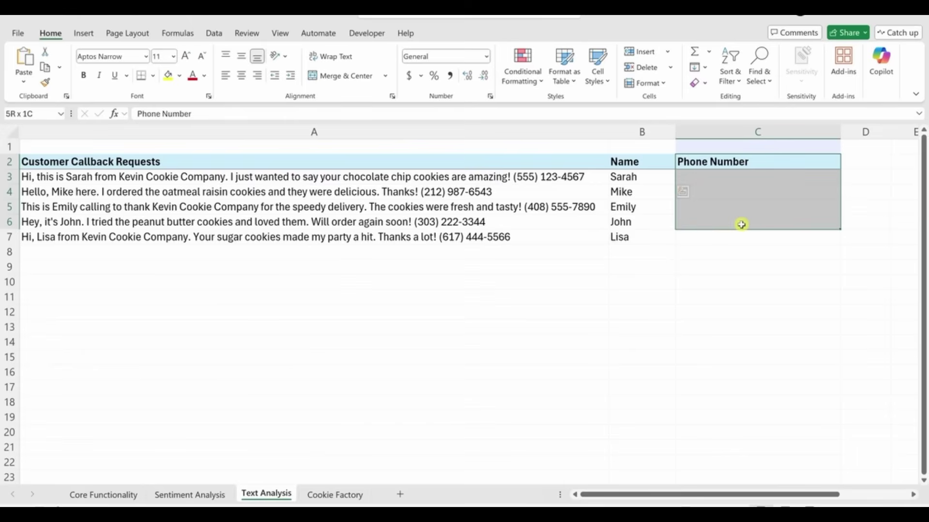
pyautogui.moveTo(741, 224); pyautogui.dragTo(741, 224)
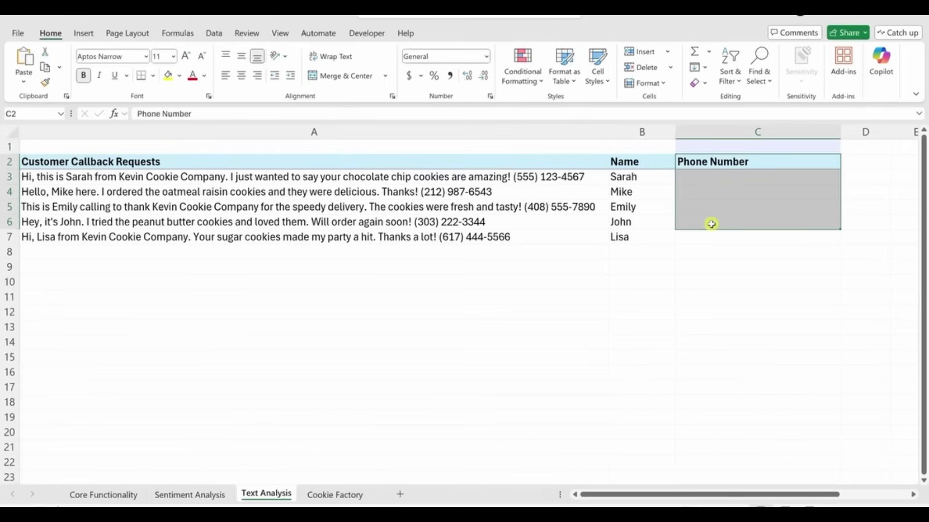
# - Start a COPILOT formula in C1 with the prompt "return a regex pattern to match" and C2 as the first context
pyautogui.click(721, 147)
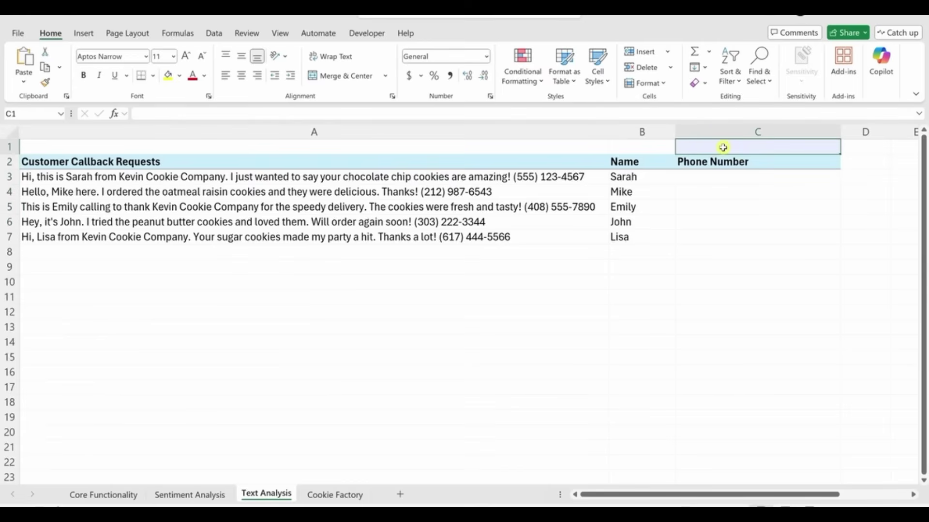
pyautogui.write('=copilot(')
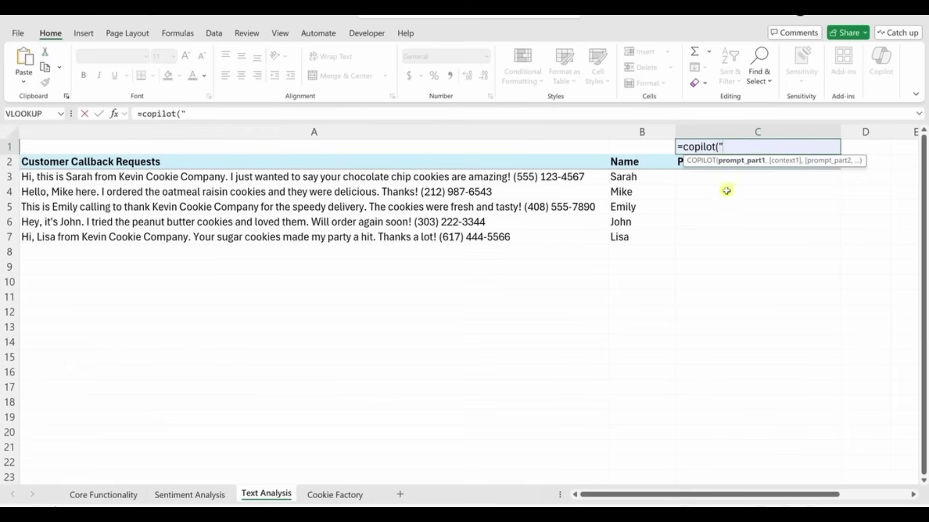
pyautogui.write('"return a regex pattern to match')
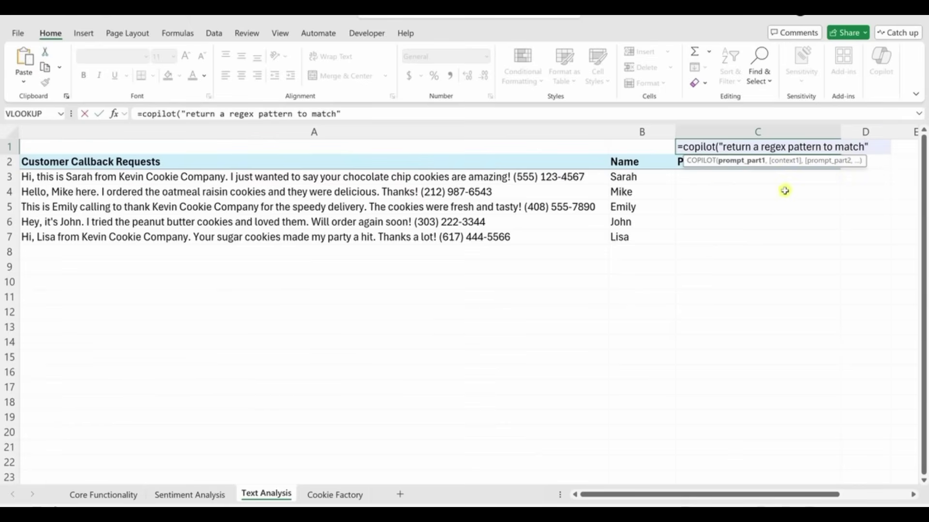
pyautogui.write('",')
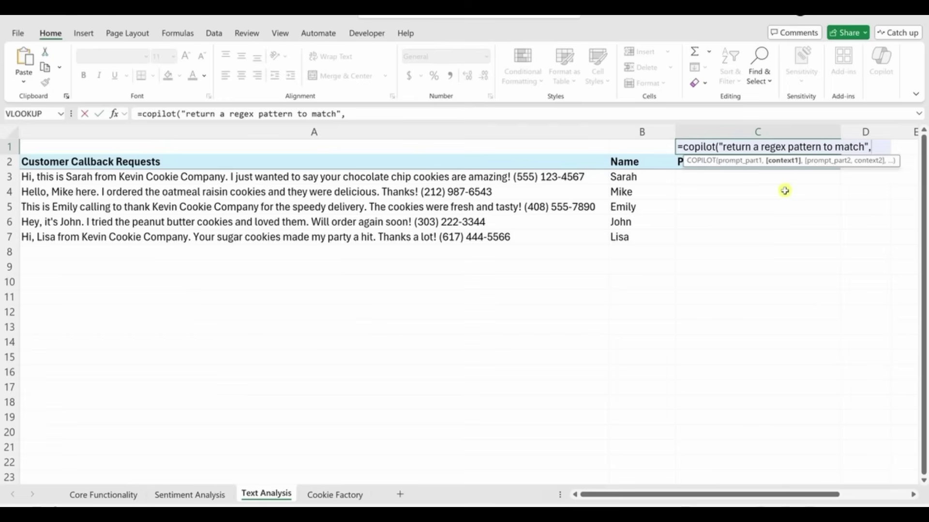
pyautogui.click(680, 164)
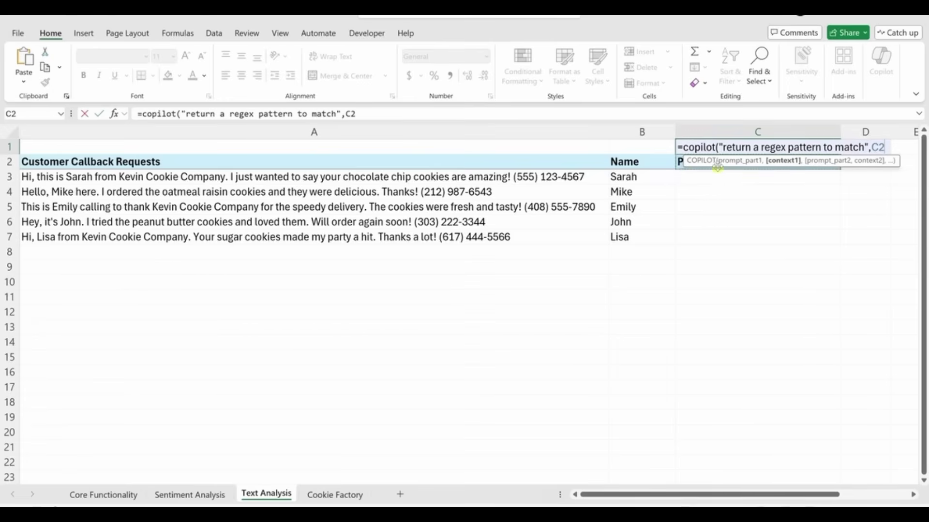
# - Complete the C1 COPILOT formula with the second prompt part "from this example" and context A3, and enter it
pyautogui.write(',')
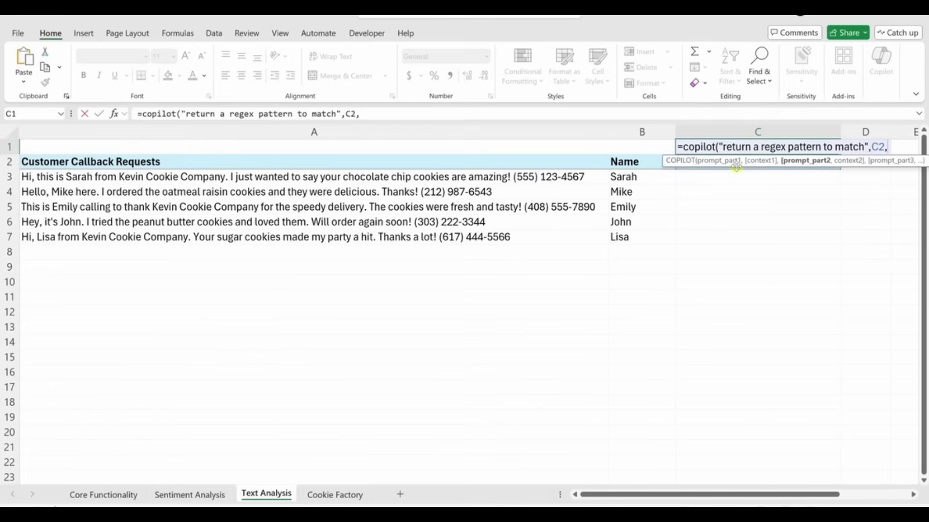
pyautogui.write('"from this example')
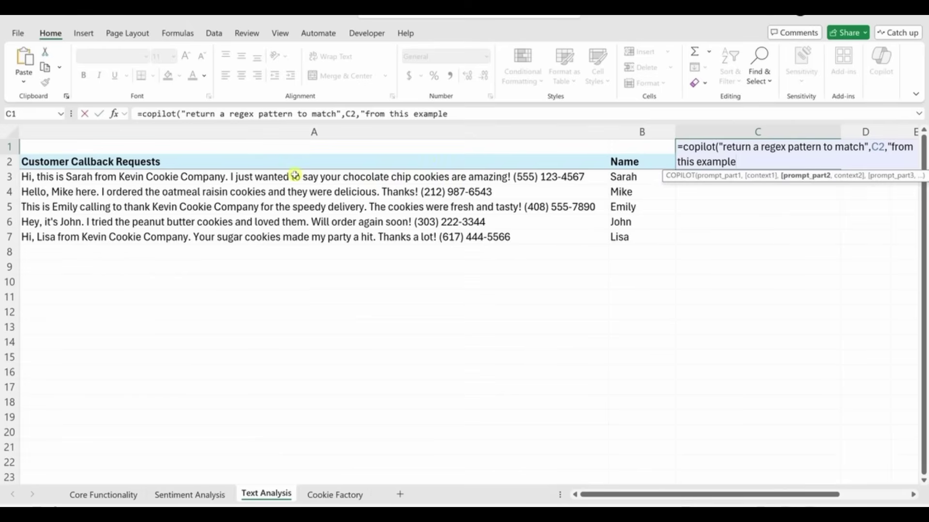
pyautogui.write('",')
pyautogui.click(294, 175)
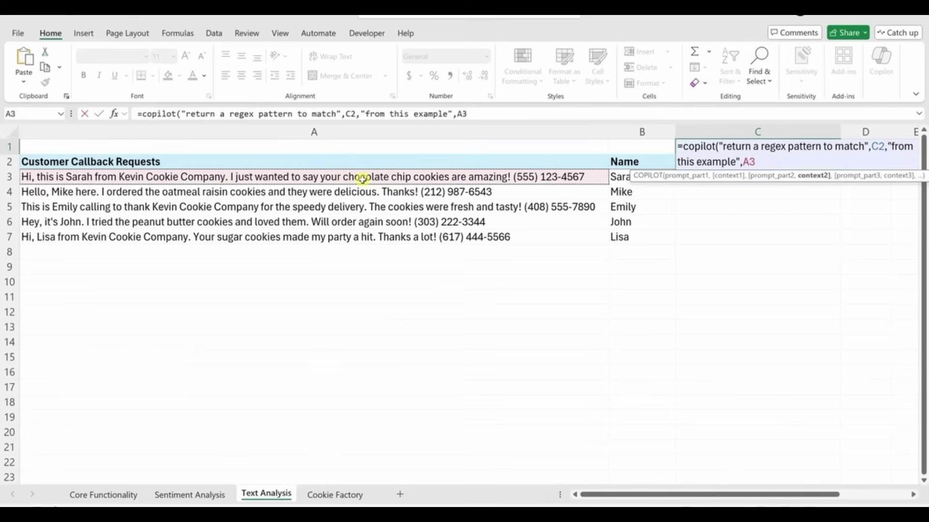
pyautogui.write(')')
pyautogui.press('Return')
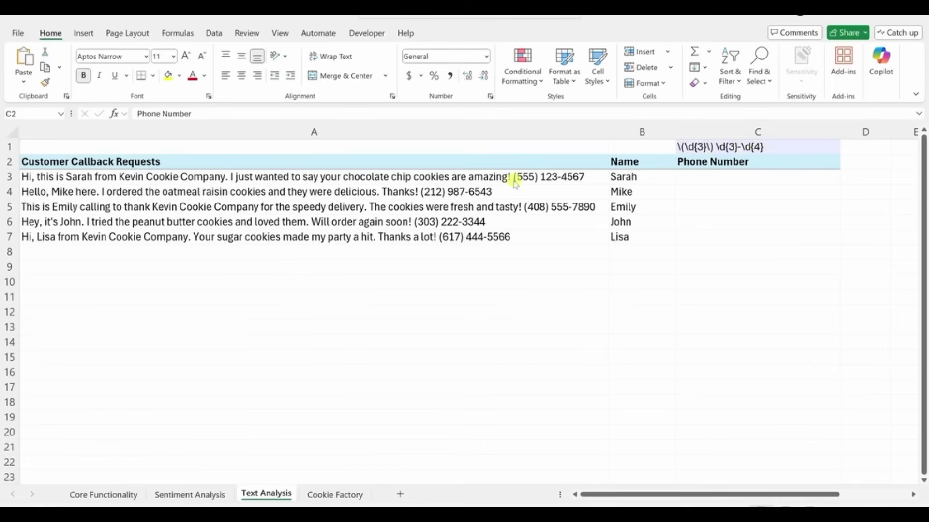
# - Enter a REGEXEXTRACT formula in C3 with A3 as the text and C1 as the pattern
pyautogui.click(585, 186)
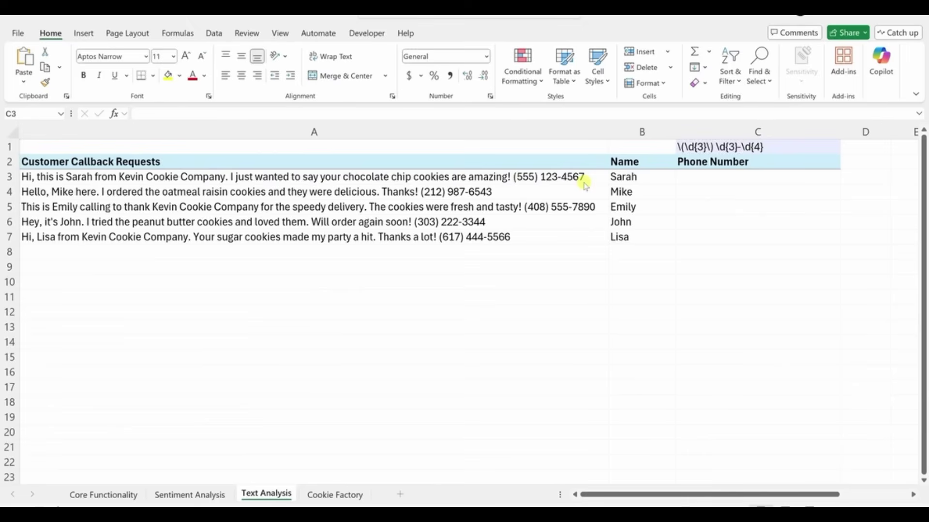
pyautogui.click(709, 183)
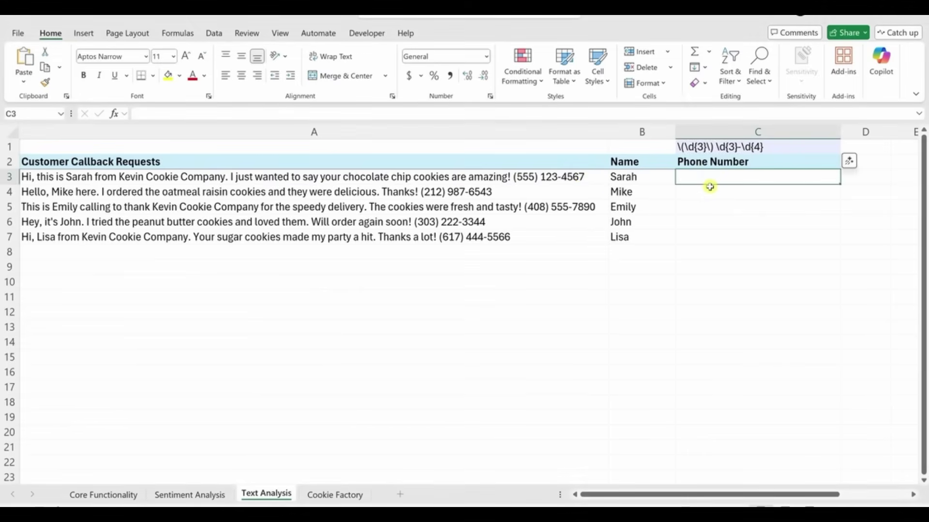
pyautogui.write('=rege')
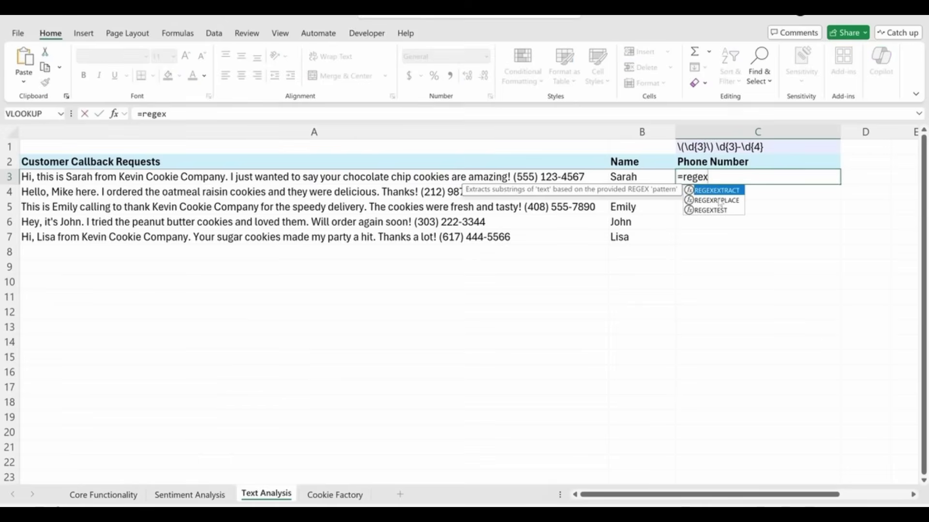
pyautogui.write('x')
pyautogui.doubleClick(707, 191)
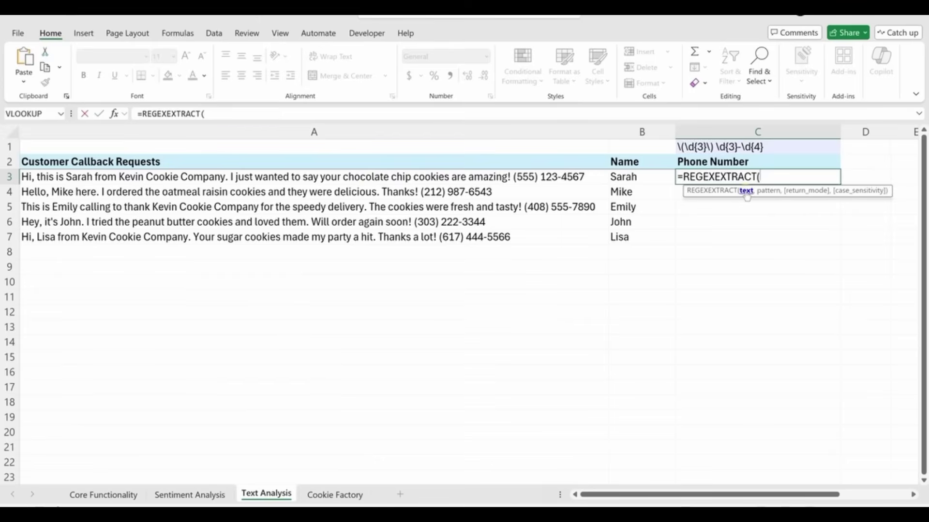
pyautogui.click(548, 177)
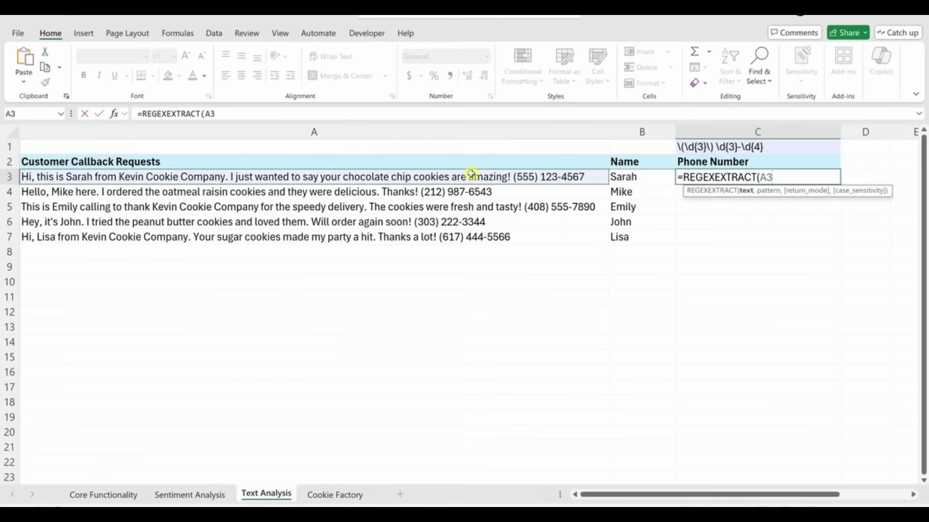
pyautogui.write(',')
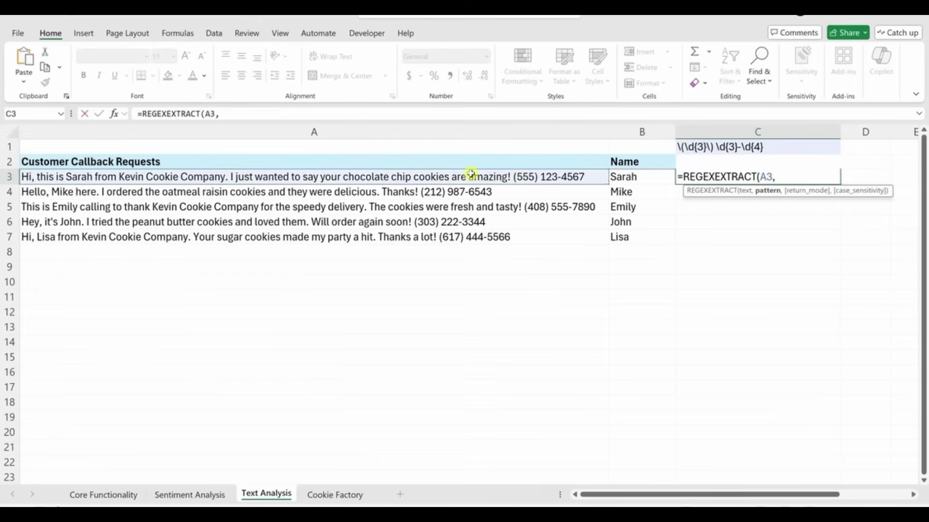
pyautogui.click(719, 148)
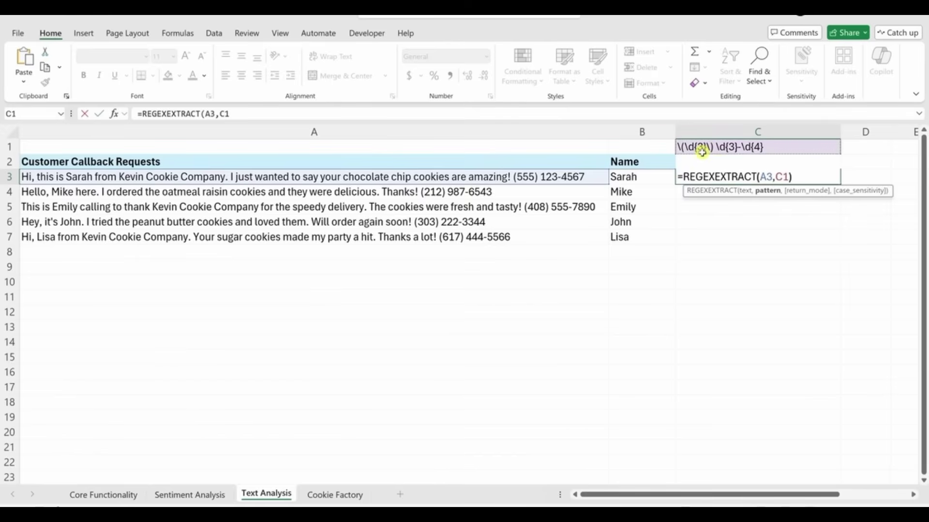
pyautogui.press('Return')
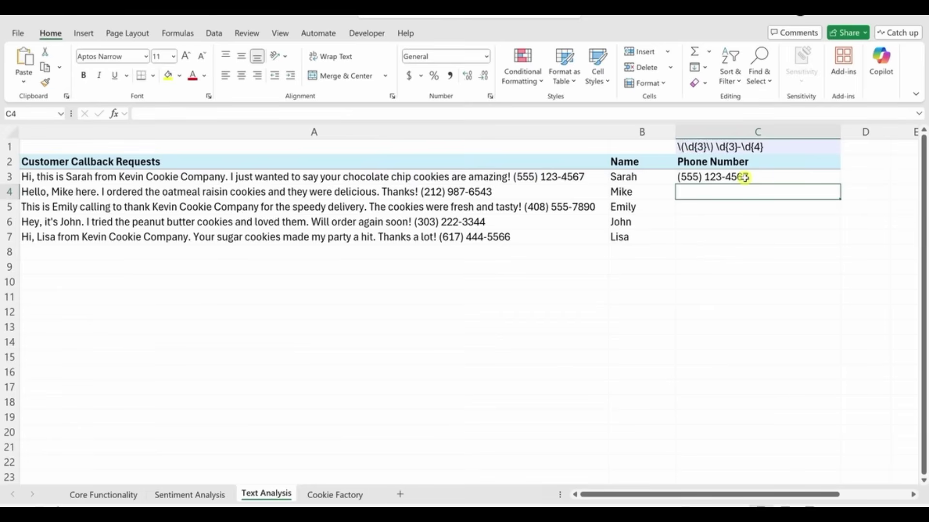
# - Make the pattern reference in the C3 formula absolute as $C$1 and fill the formula down to C7
pyautogui.click(744, 177)
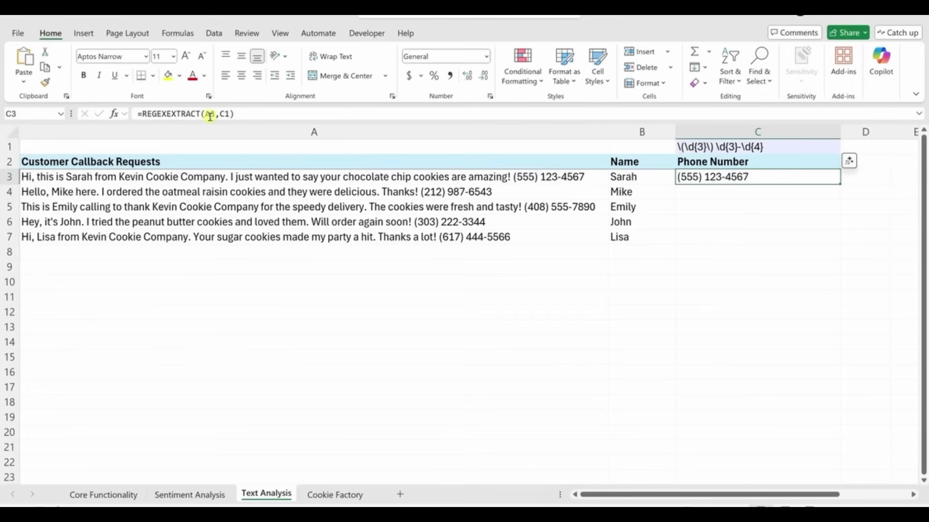
pyautogui.click(225, 114)
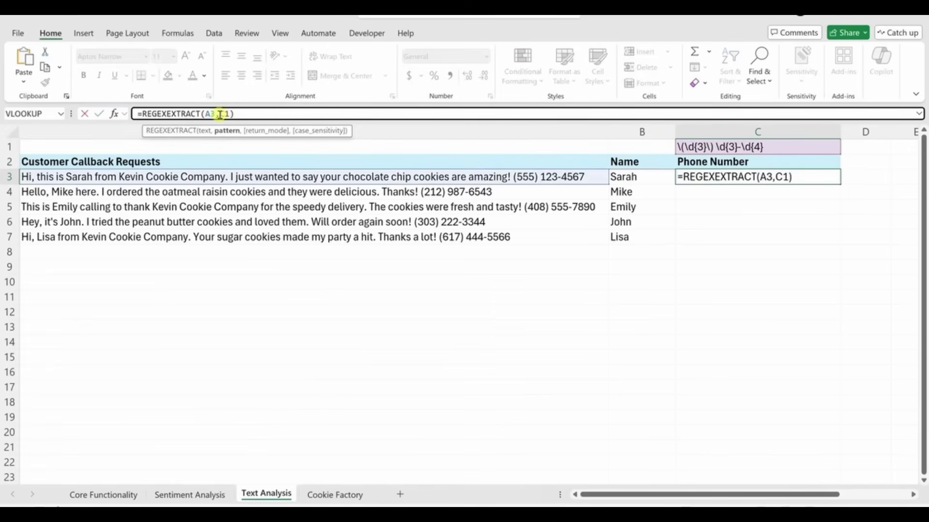
pyautogui.doubleClick(224, 115)
pyautogui.press('F4')
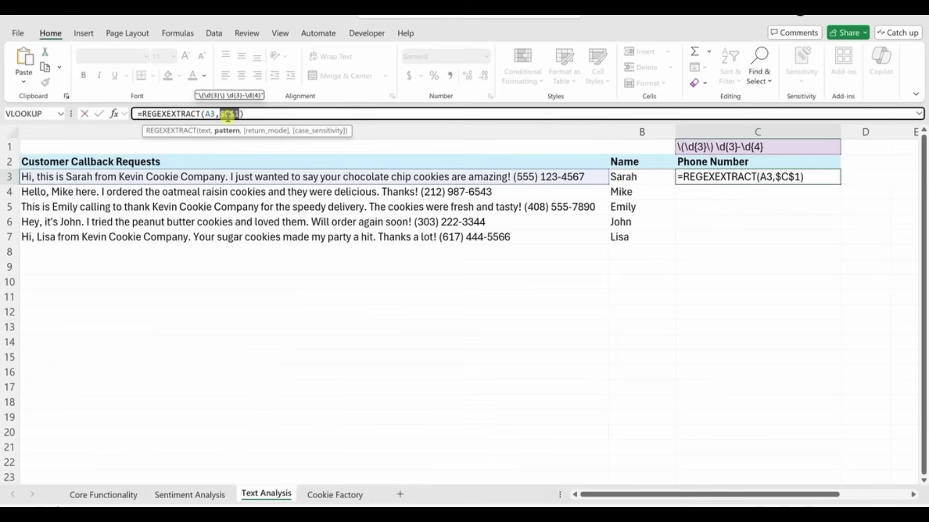
pyautogui.press('Return')
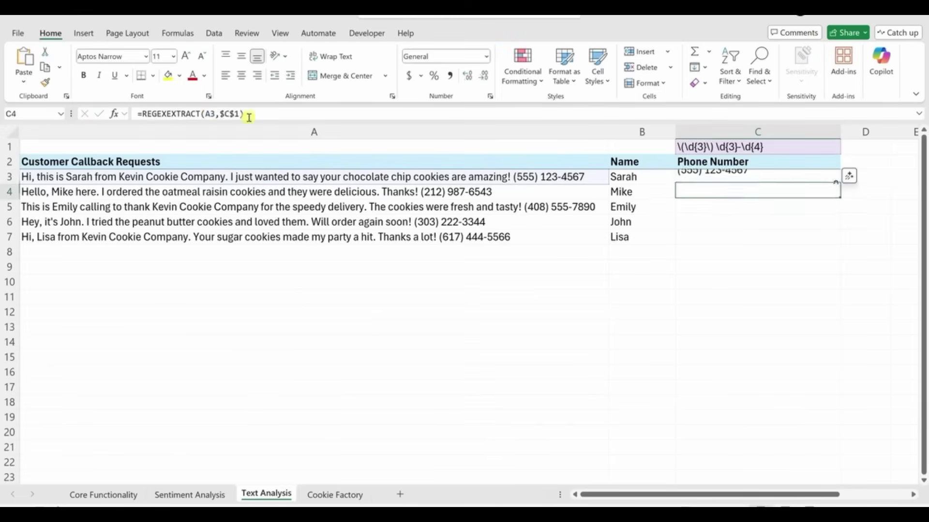
pyautogui.click(798, 179)
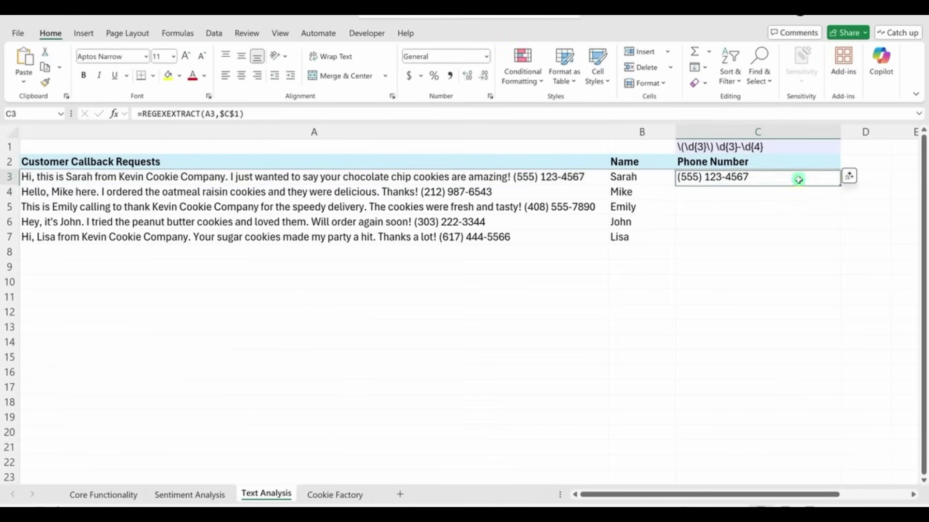
pyautogui.doubleClick(840, 184)
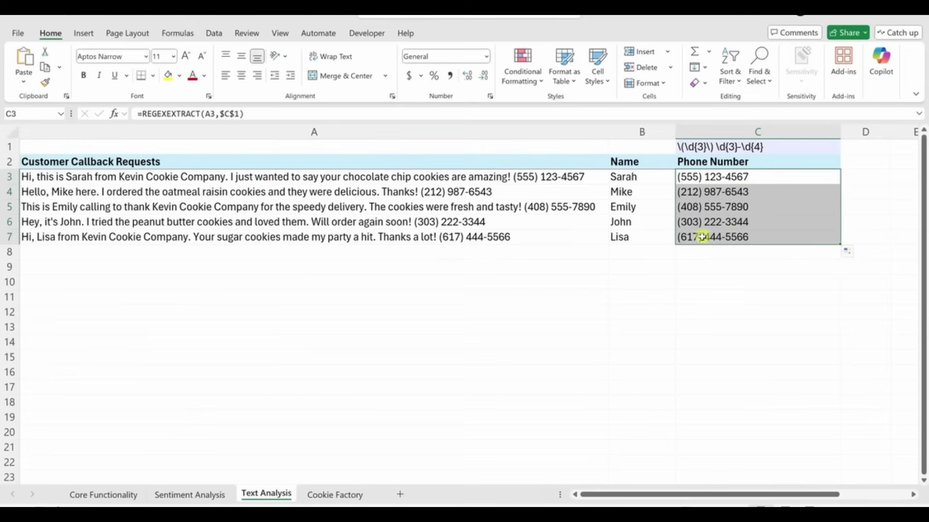
# - Change the C2 header to "Area code from phone number" and check the regex pattern in C1 and the extracted values below
pyautogui.click(706, 162)
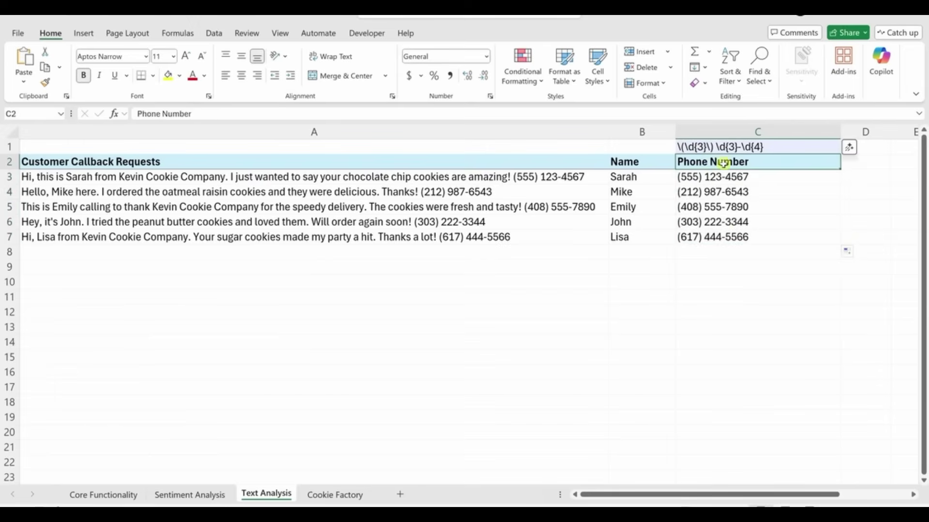
pyautogui.tripleClick(230, 115)
pyautogui.write('Area code from phone number')
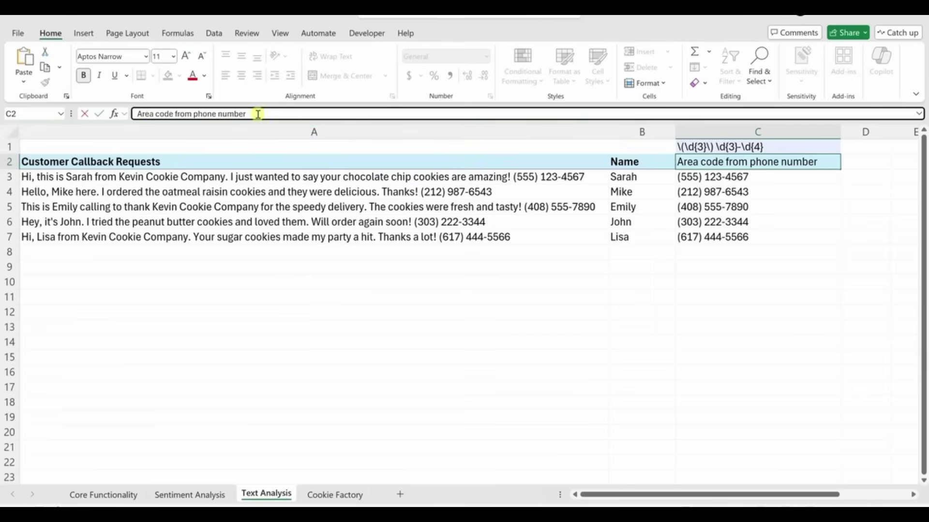
pyautogui.press('Return')
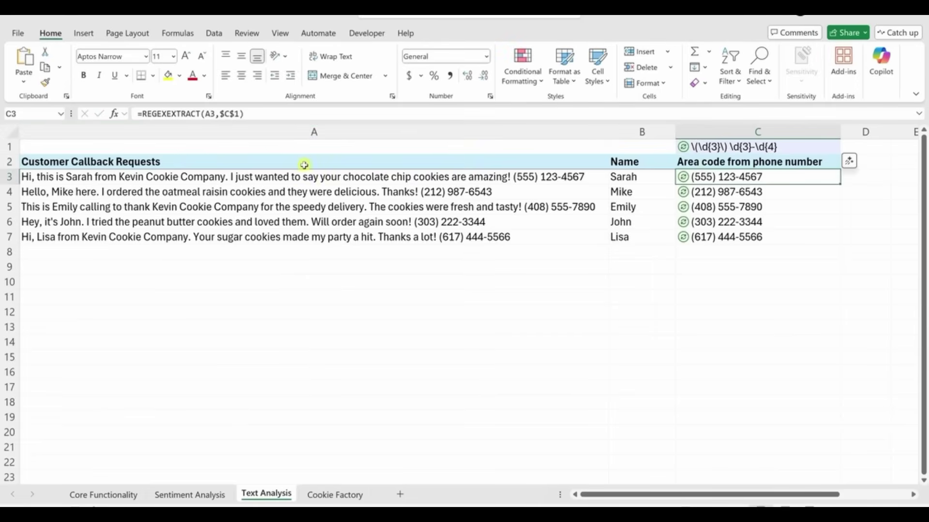
pyautogui.click(708, 147)
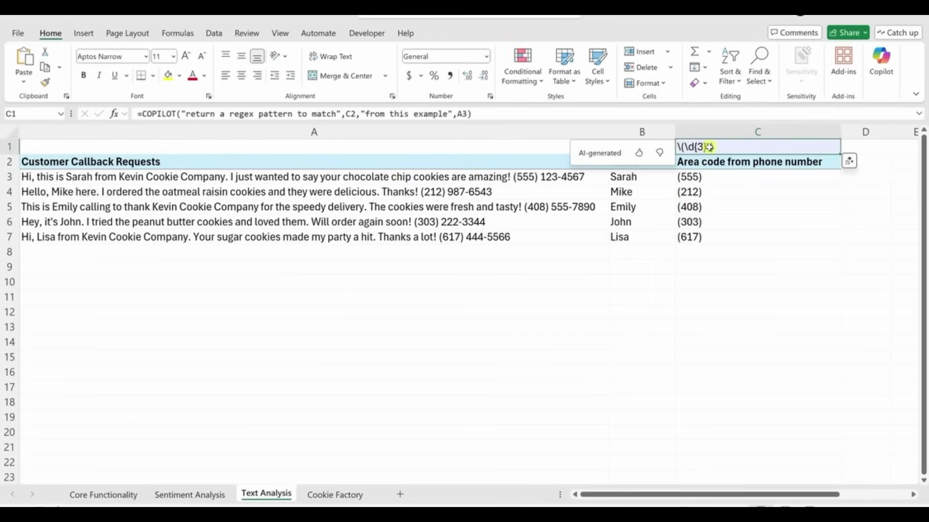
pyautogui.click(711, 178)
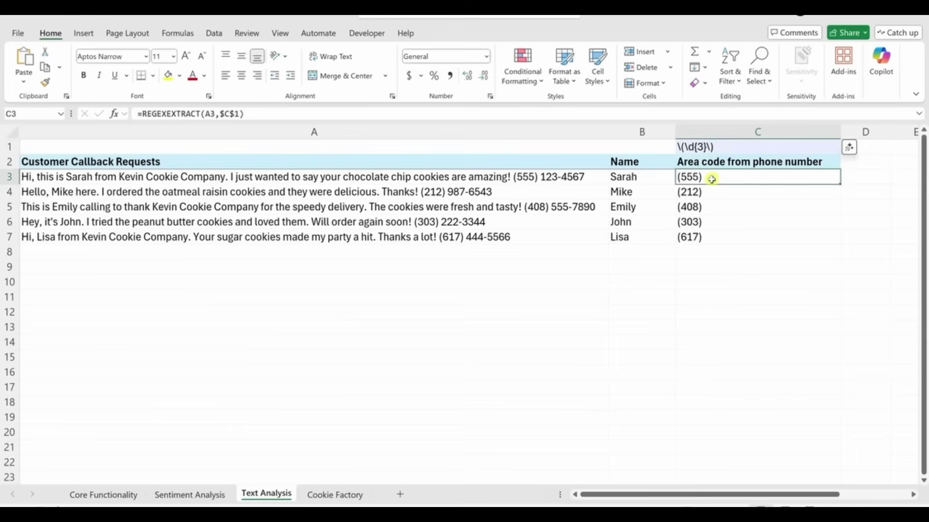
pyautogui.moveTo(711, 179); pyautogui.dragTo(714, 236)
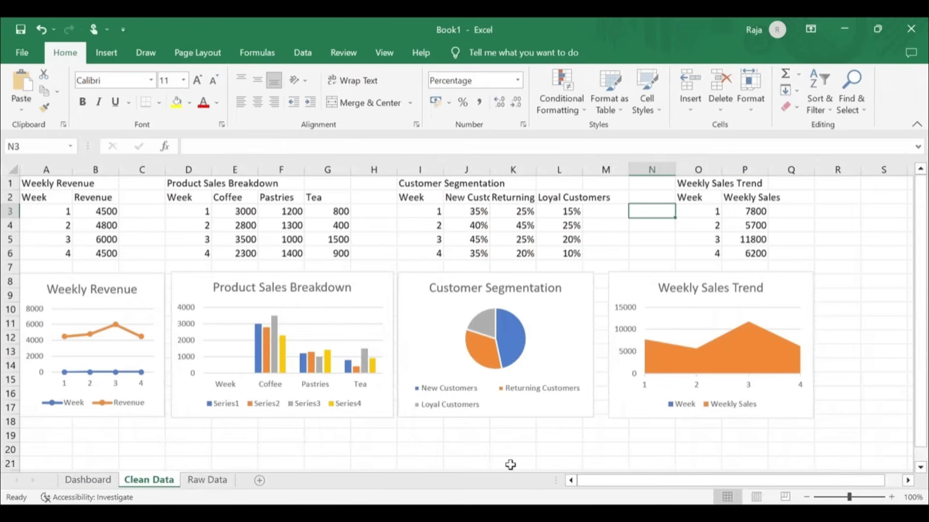
pyautogui.click(154, 293)
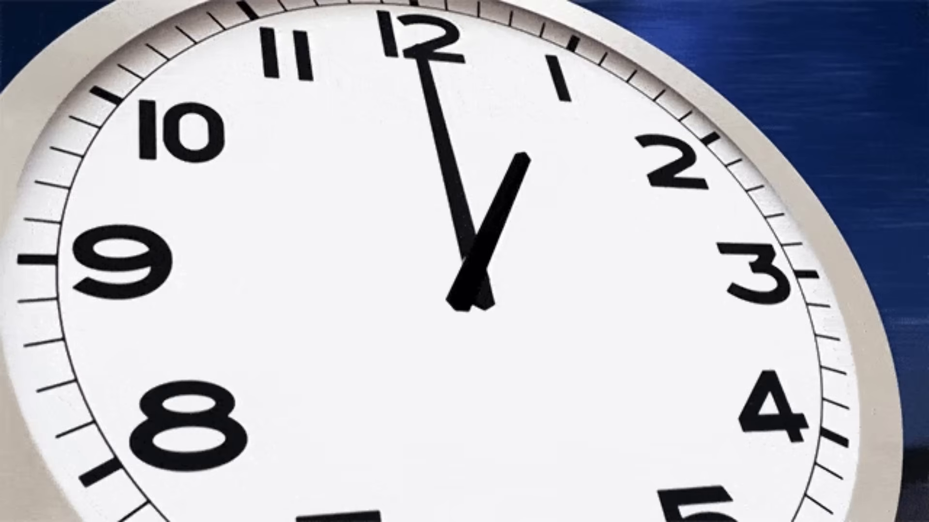